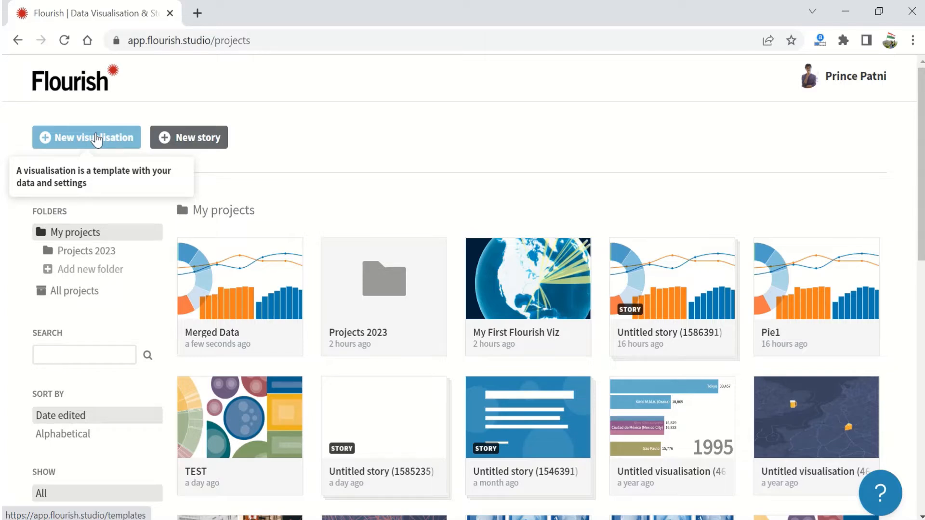
Open the Merged Data visualisation and create a story from it.
{"action": "left_click", "coordinate": [241, 291]}
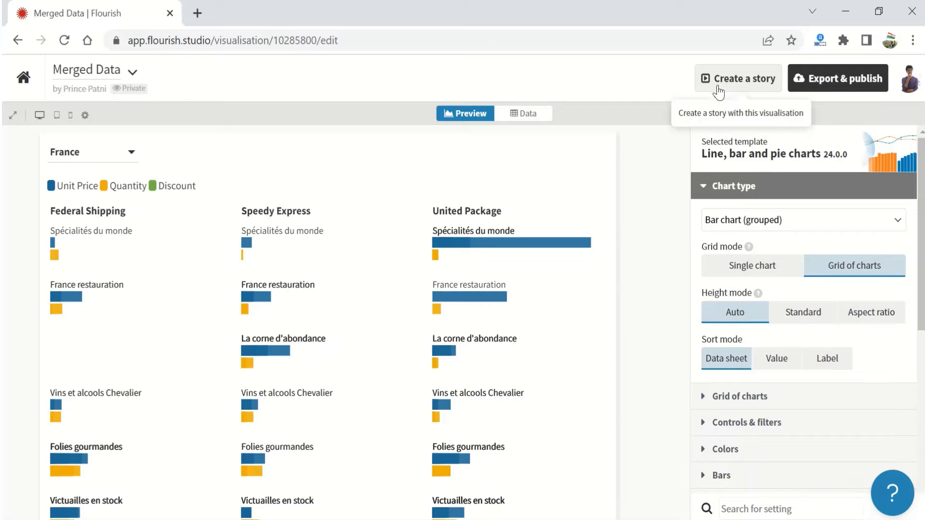
{"action": "left_click", "coordinate": [720, 90]}
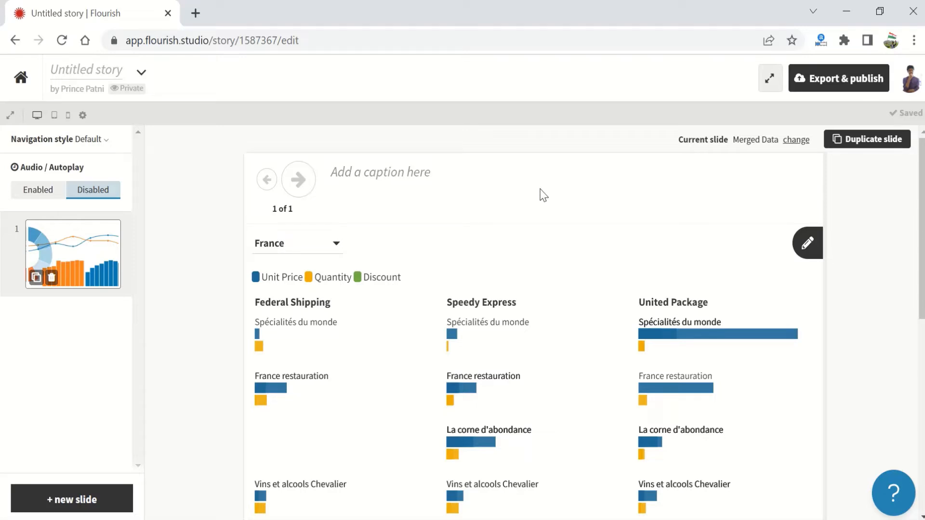
Name the story "My First Flourish Story".
{"action": "left_click", "coordinate": [76, 70]}
{"action": "type", "text": "My First"}
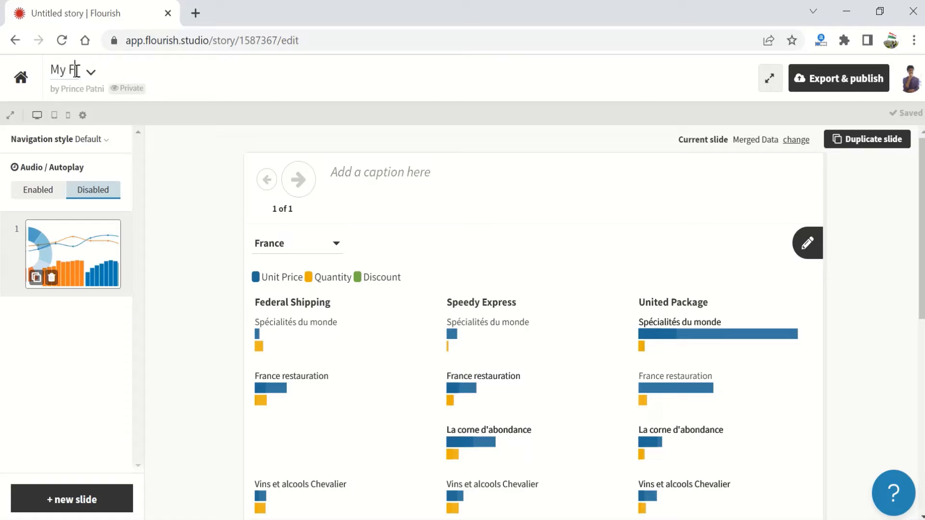
{"action": "type", "text": " Flou"}
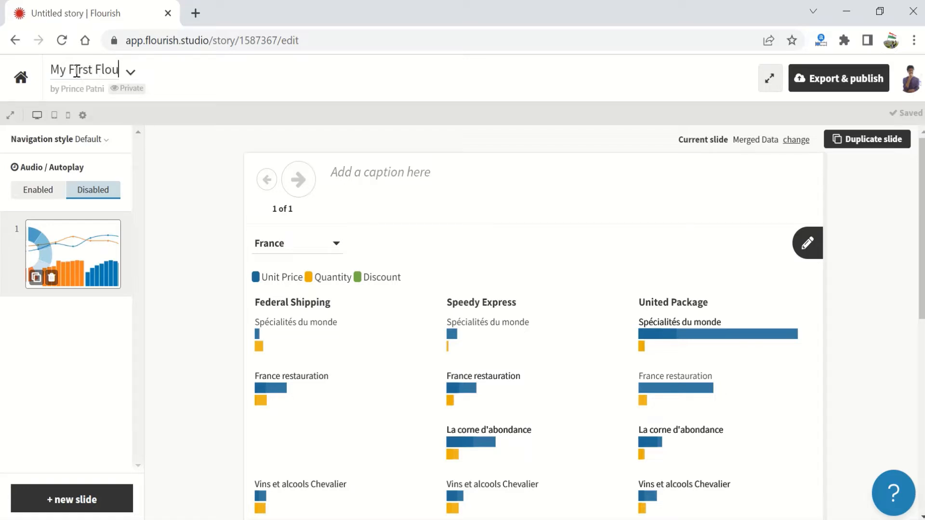
{"action": "type", "text": "rish Story"}
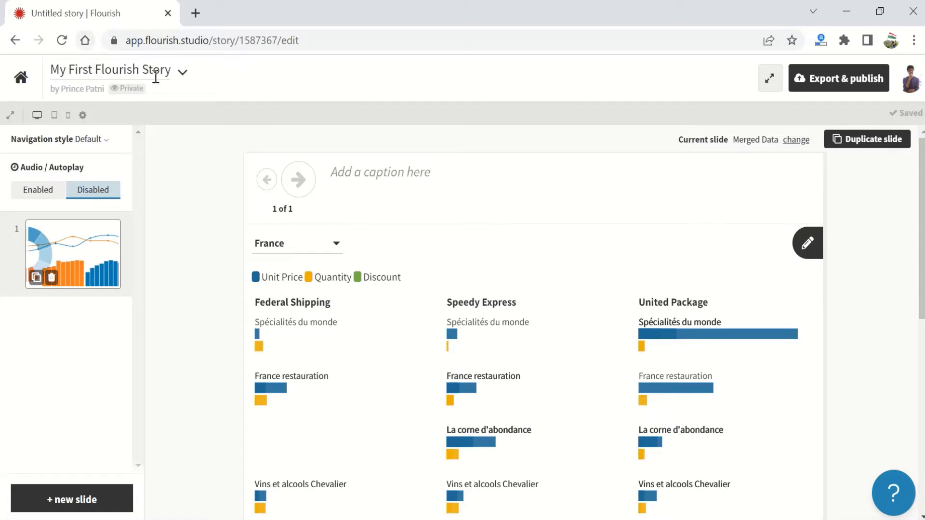
{"action": "left_click", "coordinate": [223, 81]}
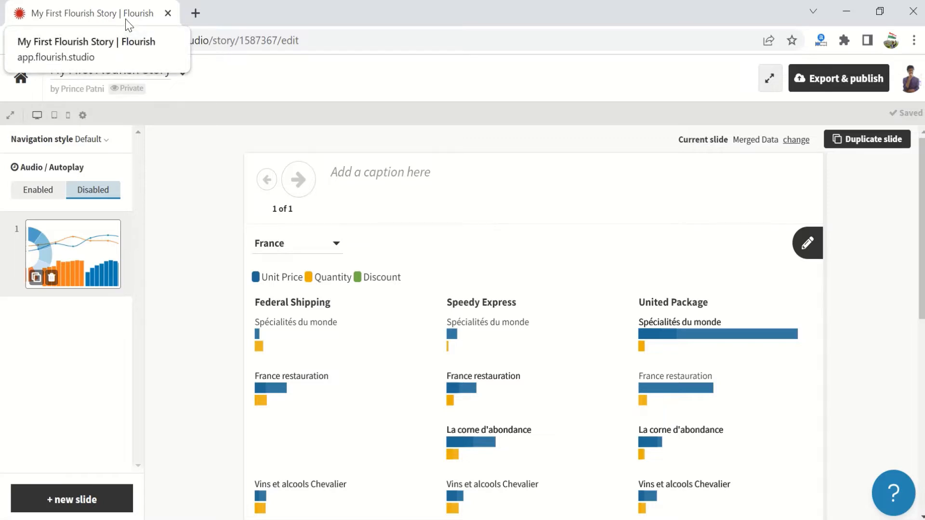
Examine the story's management options and the visualisations available for the current slide.
{"action": "left_click", "coordinate": [187, 75]}
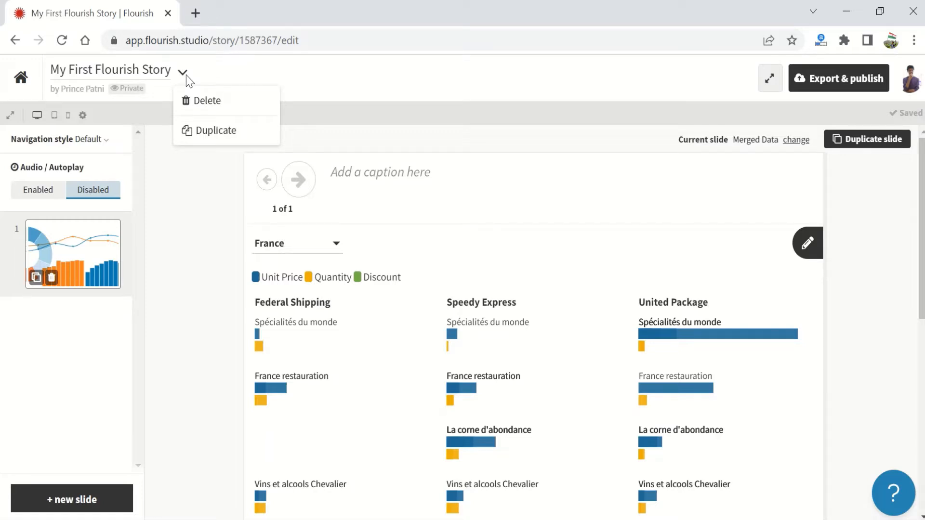
{"action": "left_click", "coordinate": [243, 64]}
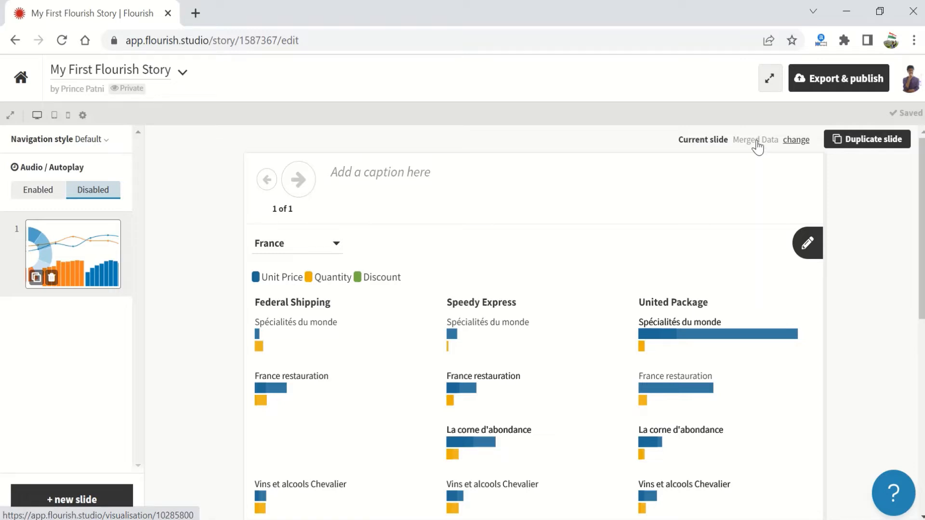
{"action": "left_click", "coordinate": [795, 141]}
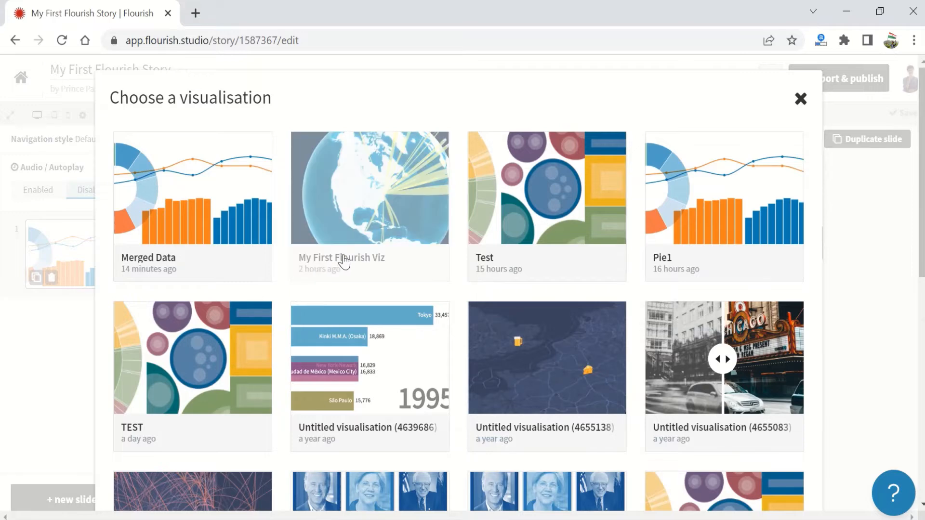
{"action": "scroll", "coordinate": [344, 261], "scroll_direction": "down", "scroll_amount": 9}
{"action": "scroll", "coordinate": [392, 314], "scroll_direction": "up", "scroll_amount": 9}
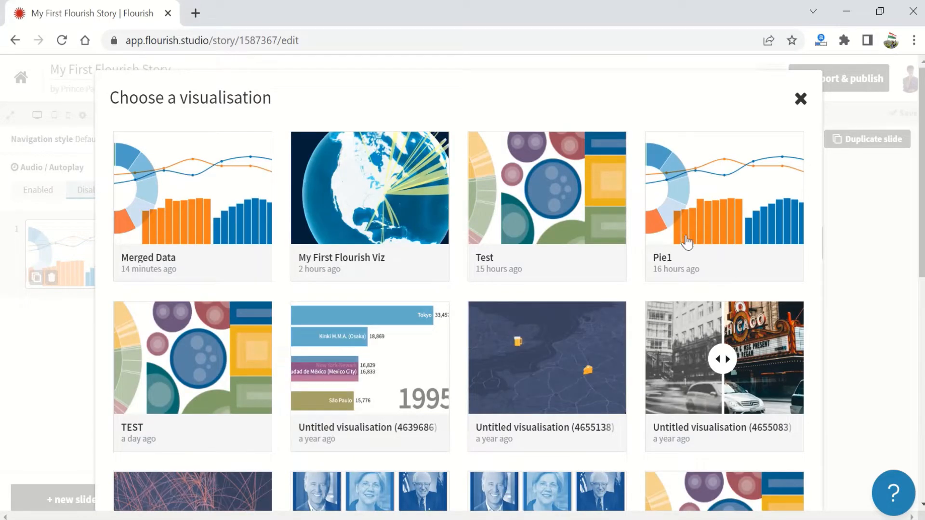
{"action": "left_click", "coordinate": [801, 99]}
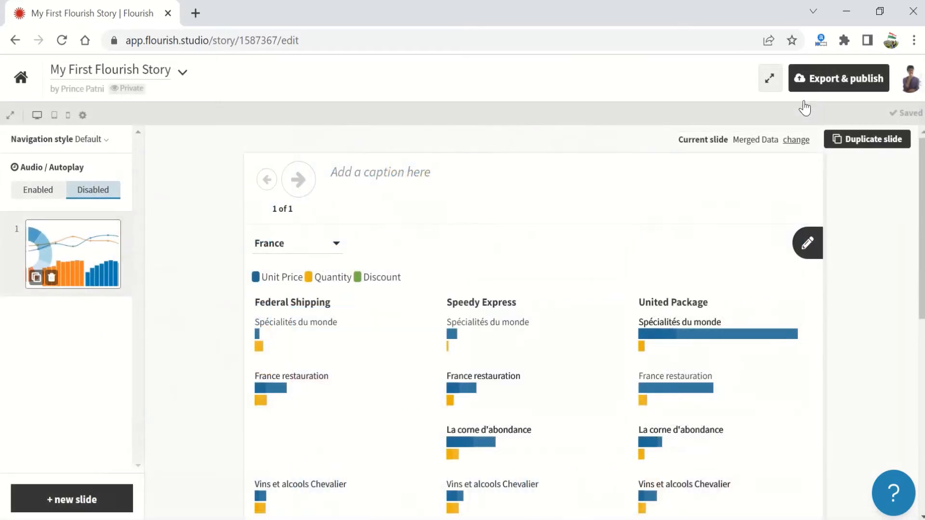
Duplicate the Merged Data slide twice so that the story has three slides.
{"action": "left_click", "coordinate": [862, 144]}
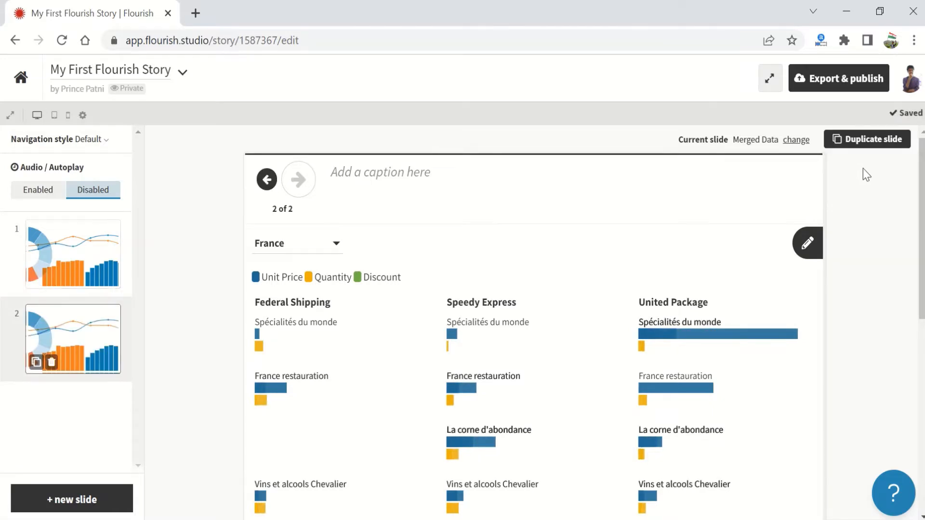
{"action": "left_click", "coordinate": [875, 142]}
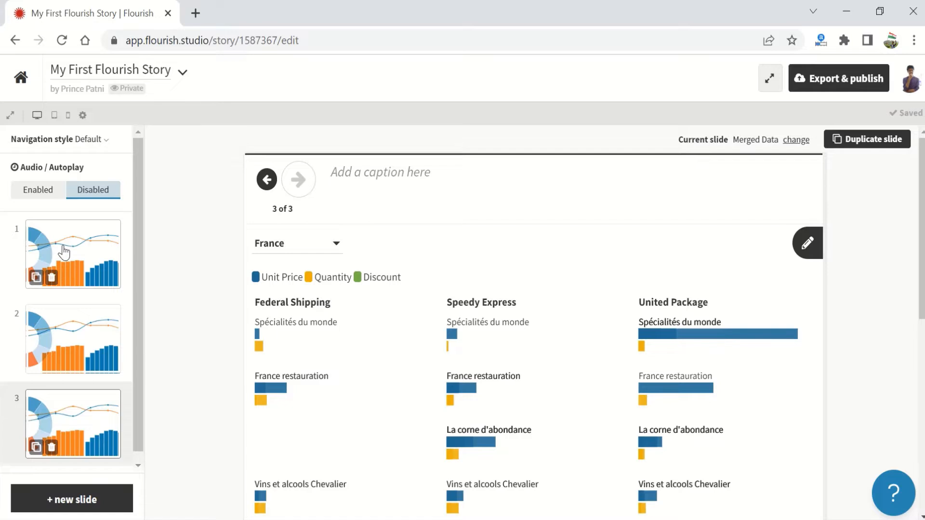
On slide 1, hide the Quantity and Discount series and caption the slide "Unit Price".
{"action": "left_click", "coordinate": [57, 273]}
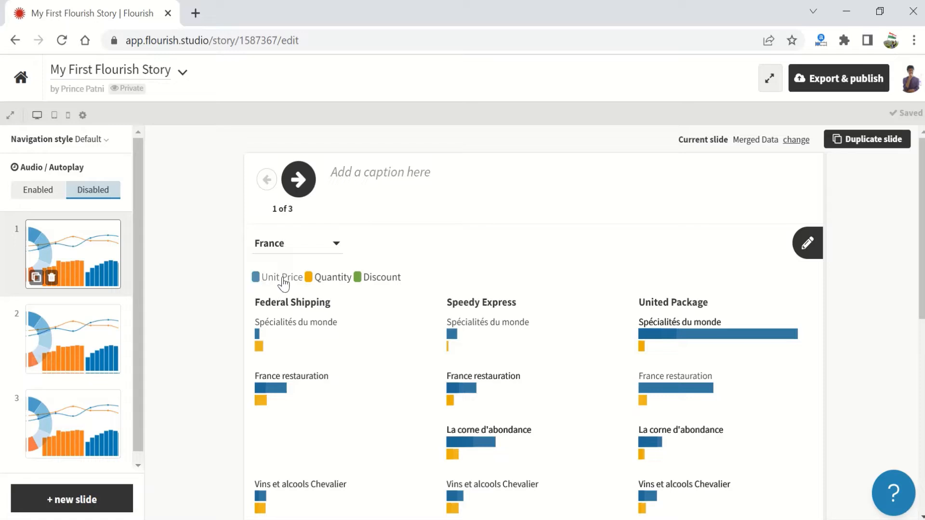
{"action": "left_click", "coordinate": [333, 277]}
{"action": "left_click", "coordinate": [379, 277]}
{"action": "left_click", "coordinate": [390, 172]}
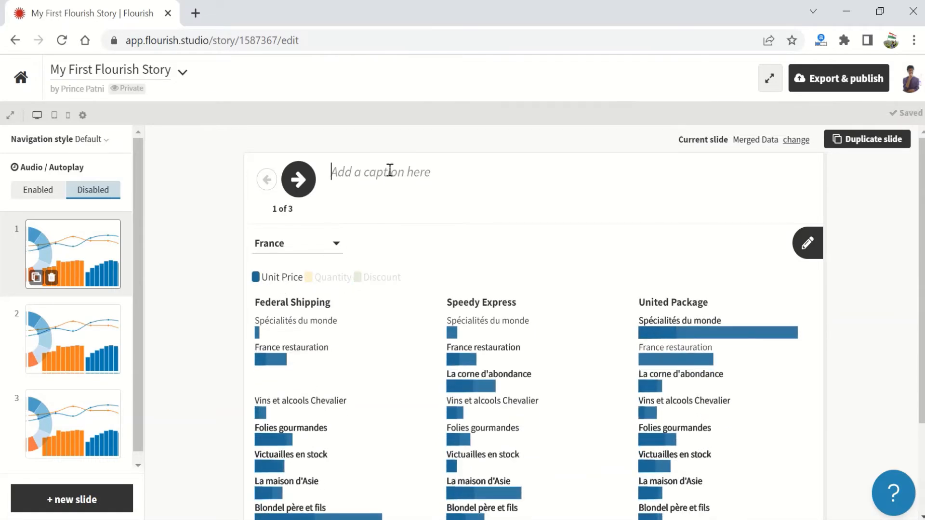
{"action": "type", "text": "Unit P"}
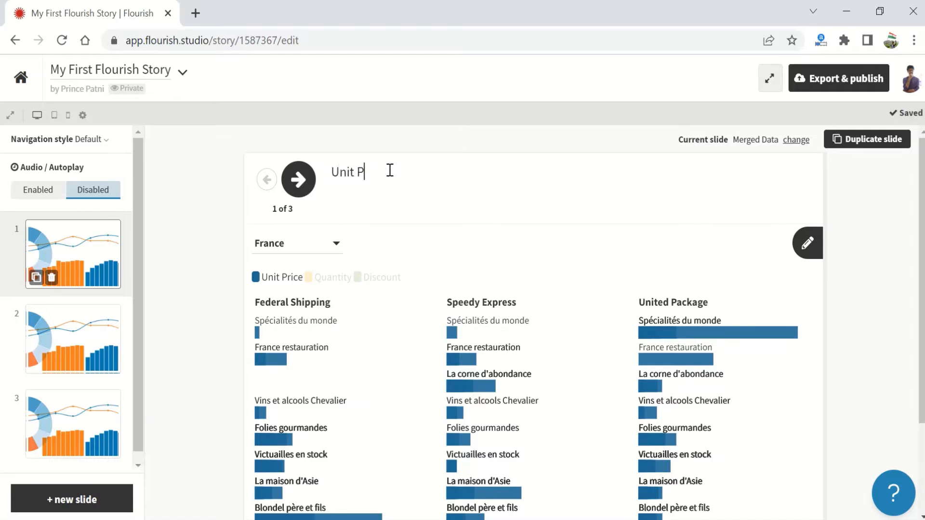
{"action": "type", "text": "rice"}
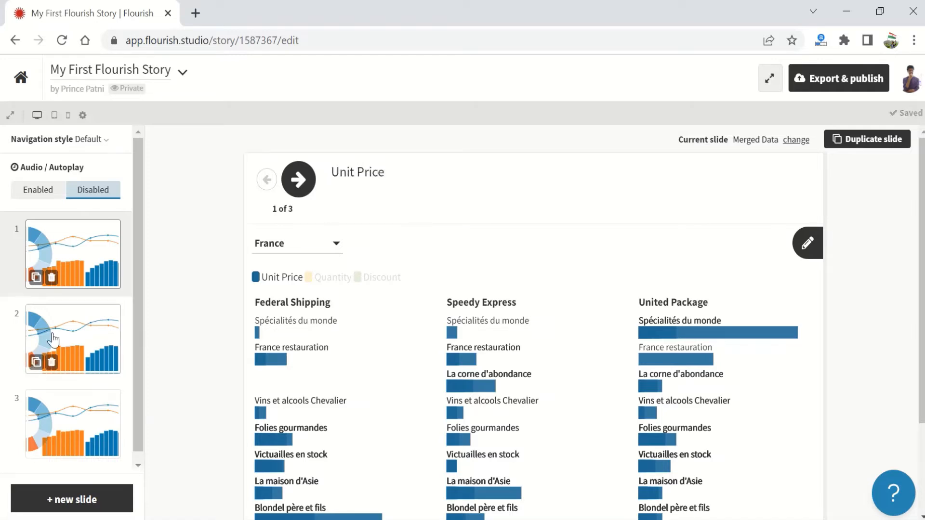
On slide 2, hide the Unit Price and Discount series and caption the slide "Quantity".
{"action": "left_click", "coordinate": [80, 327]}
{"action": "left_click", "coordinate": [283, 277]}
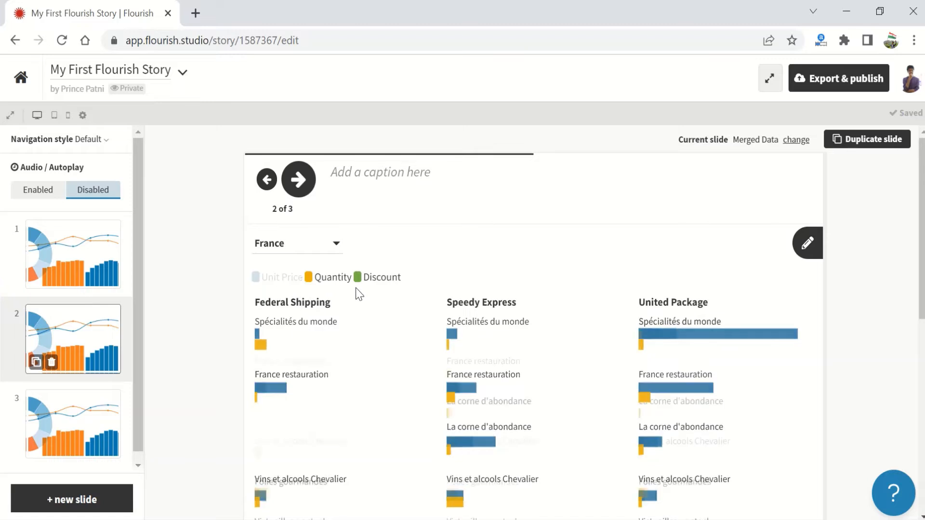
{"action": "left_click", "coordinate": [375, 284]}
{"action": "left_click", "coordinate": [372, 175]}
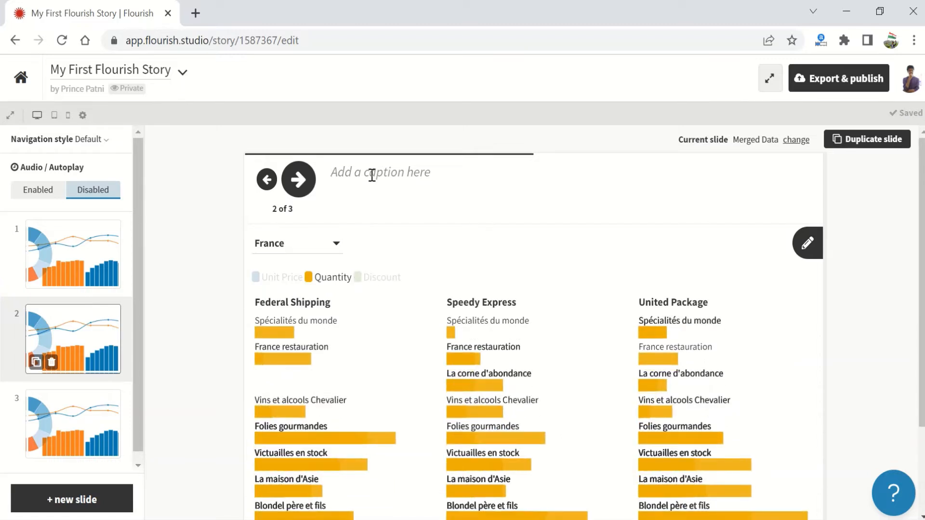
{"action": "type", "text": "Quantity"}
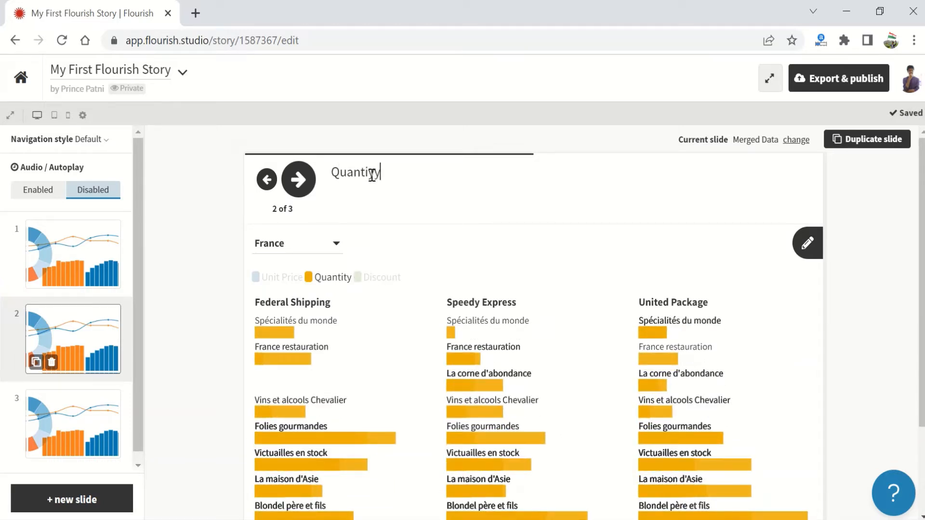
On slide 3, hide the Unit Price and Quantity series and caption the slide "Discount".
{"action": "left_click", "coordinate": [55, 397]}
{"action": "left_click", "coordinate": [281, 278]}
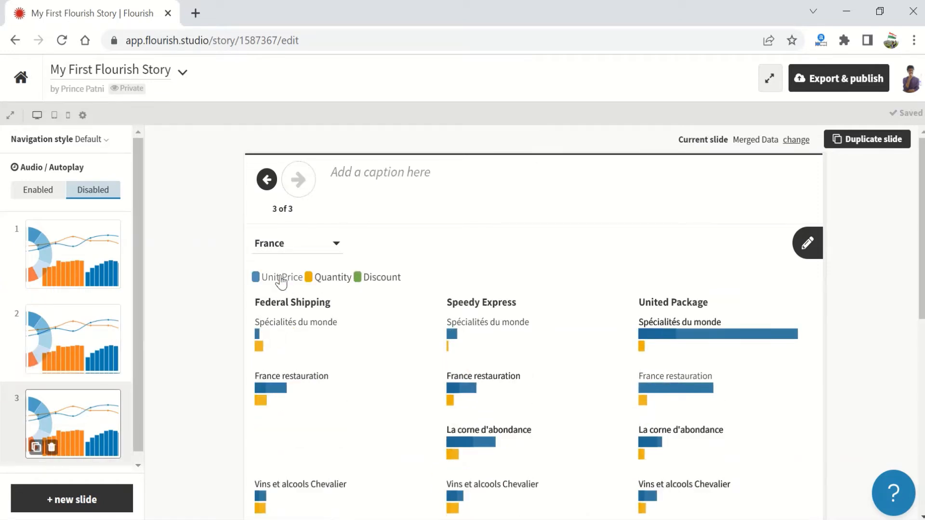
{"action": "left_click", "coordinate": [281, 278]}
{"action": "left_click", "coordinate": [324, 278]}
{"action": "left_click", "coordinate": [374, 172]}
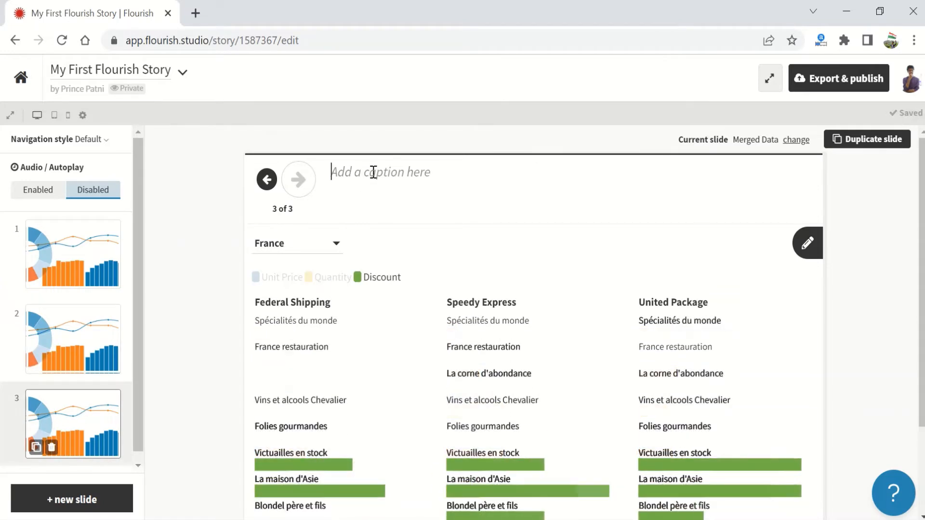
{"action": "type", "text": "Discount"}
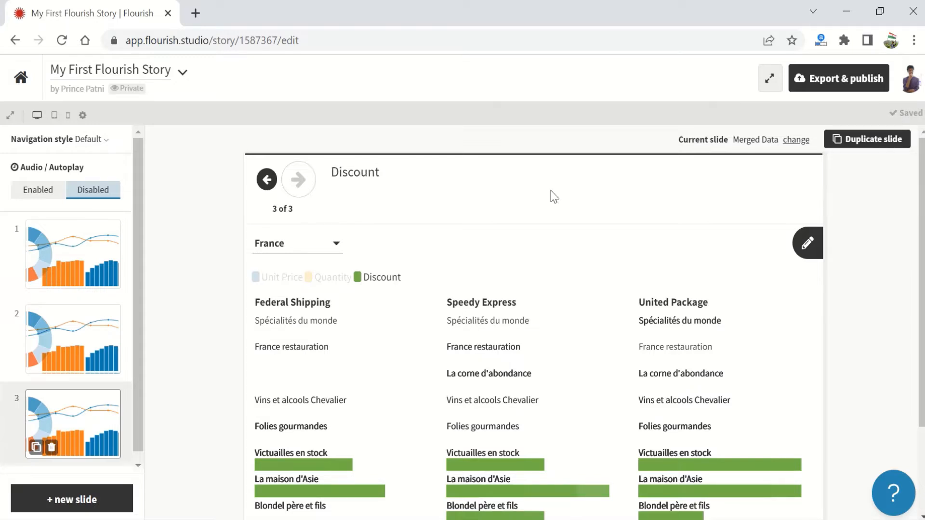
Enable audio/autoplay for the story and set the Discount slide's duration to 2 seconds.
{"action": "left_click", "coordinate": [39, 190]}
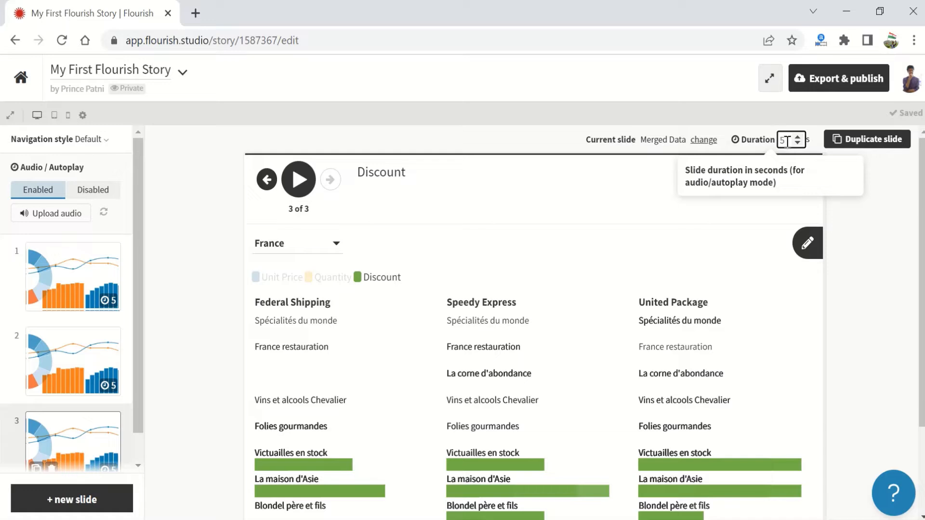
{"action": "left_click", "coordinate": [879, 192]}
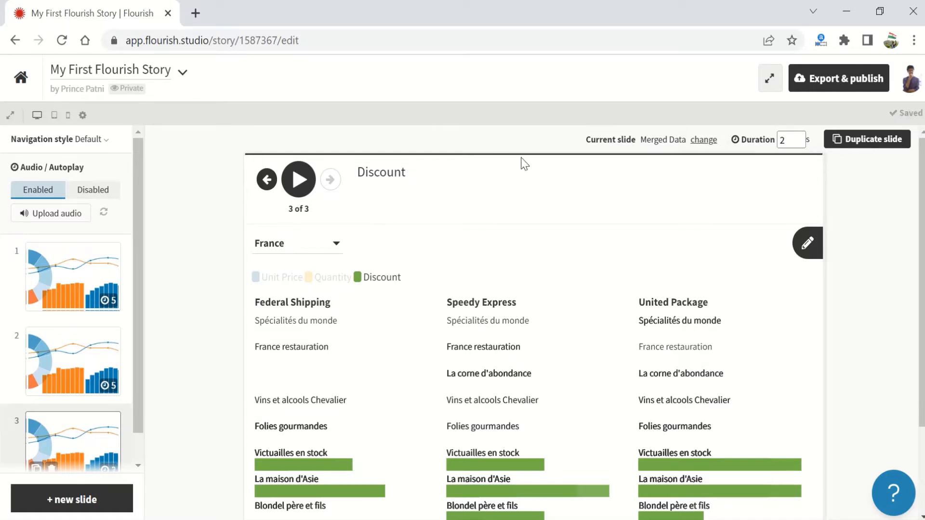
Play the story through with autoplay from the first slide, and view slides 2 and 1 again.
{"action": "left_click", "coordinate": [300, 191]}
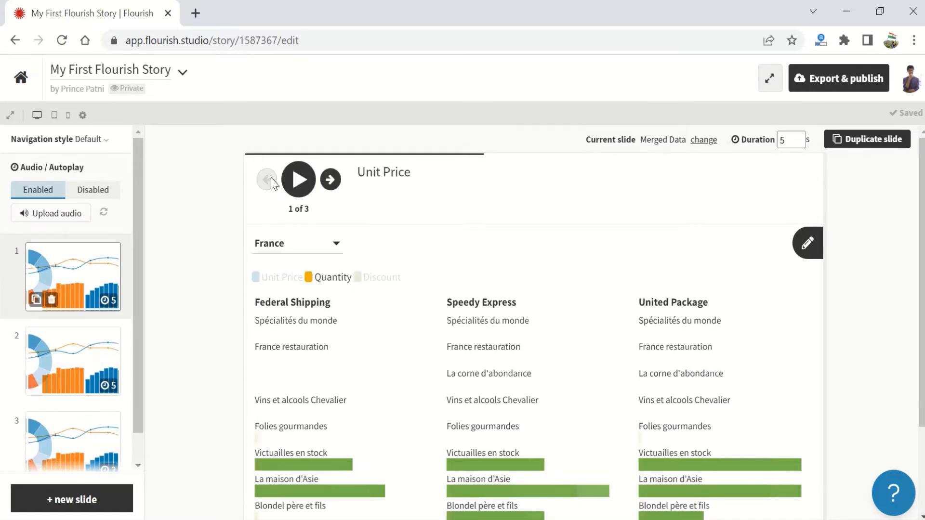
{"action": "left_click", "coordinate": [304, 188]}
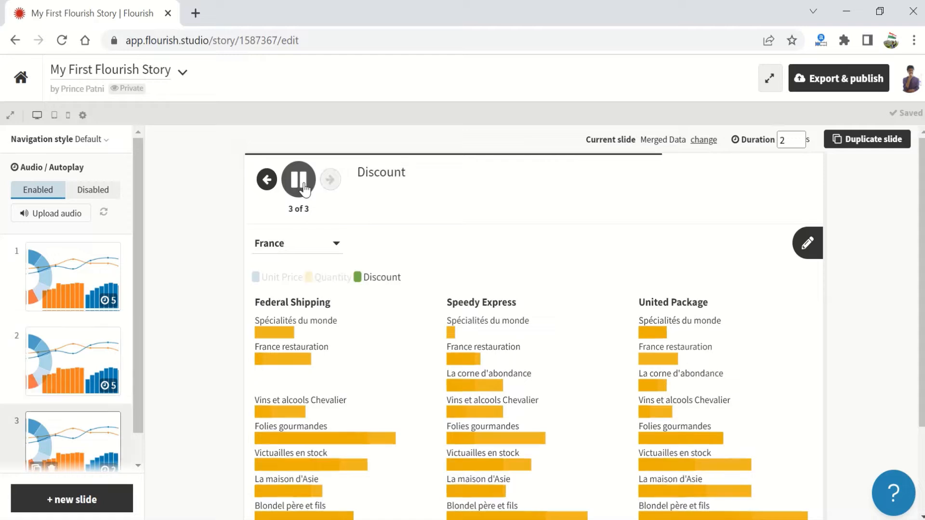
{"action": "left_click", "coordinate": [304, 189]}
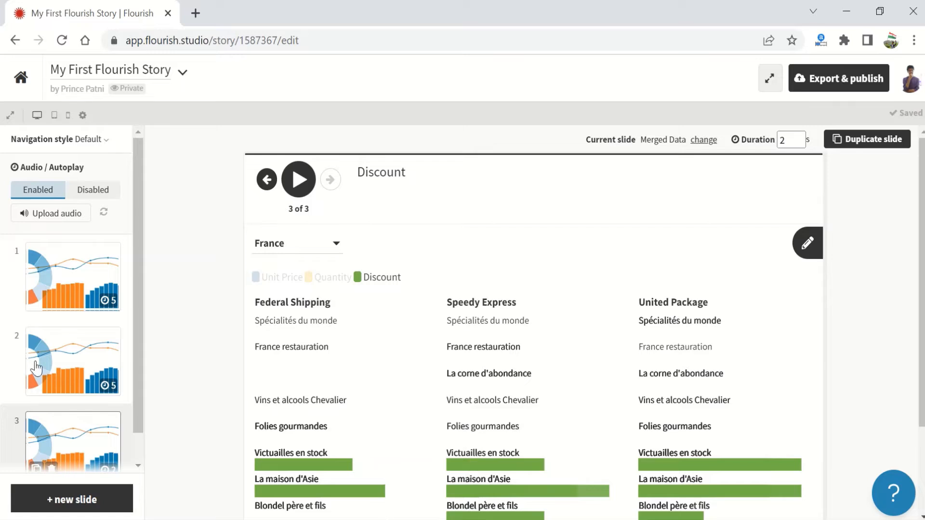
{"action": "left_click", "coordinate": [70, 358]}
{"action": "left_click", "coordinate": [87, 265]}
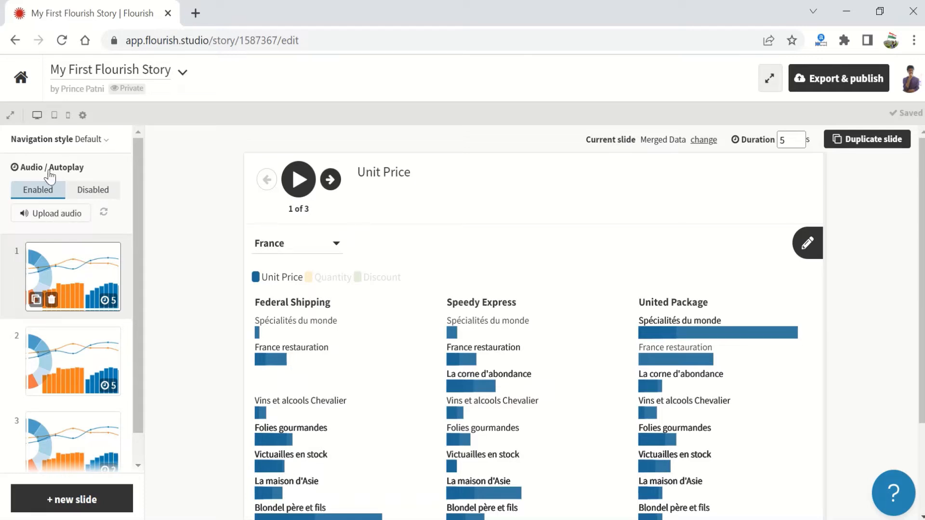
Try the Old navigation style and go through the slides with its playback and forward controls.
{"action": "left_click", "coordinate": [109, 141]}
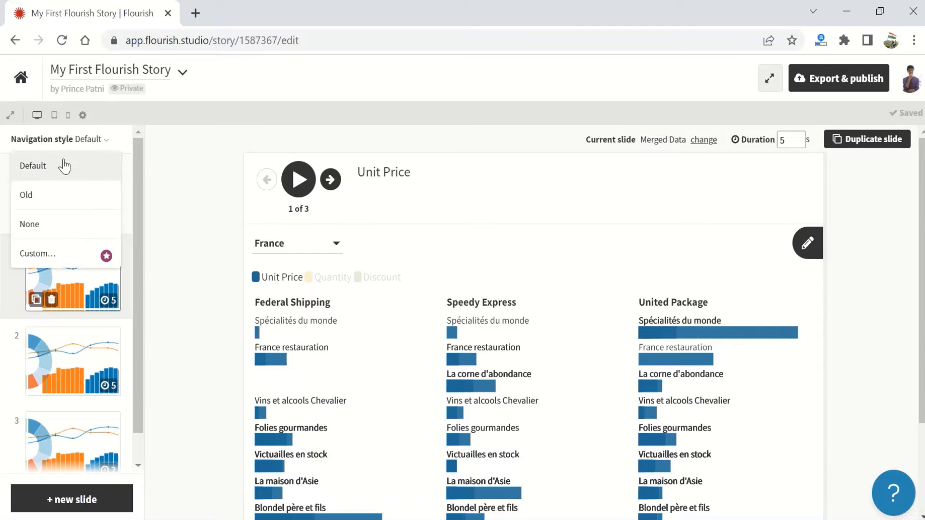
{"action": "left_click", "coordinate": [61, 195]}
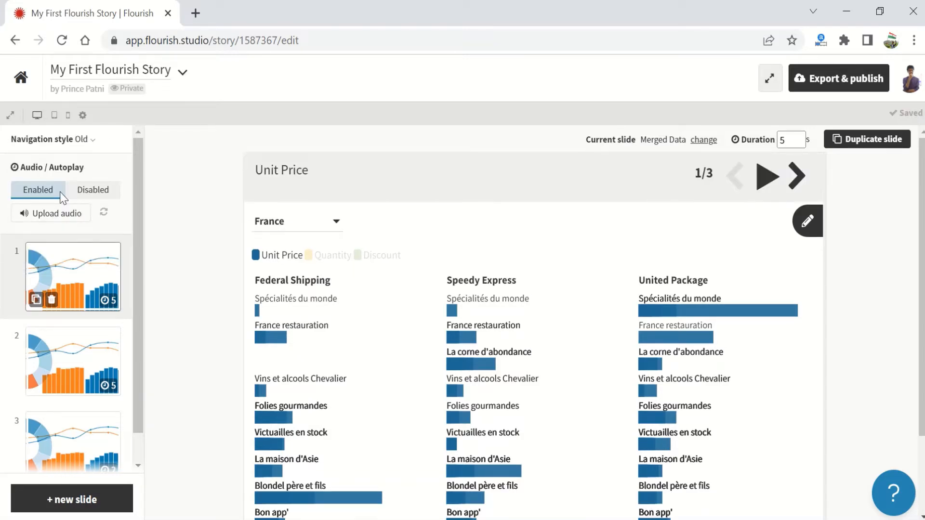
{"action": "left_click", "coordinate": [769, 180]}
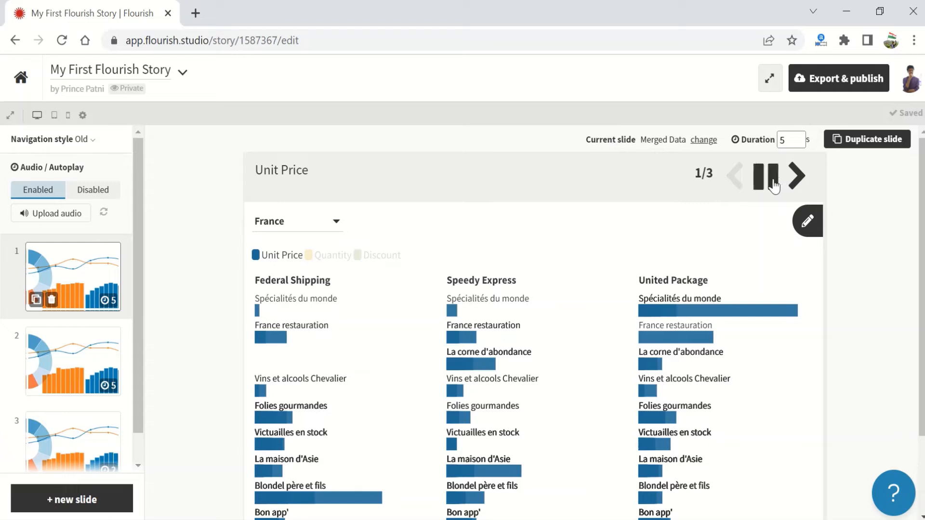
{"action": "left_click", "coordinate": [805, 185]}
{"action": "left_click", "coordinate": [803, 183]}
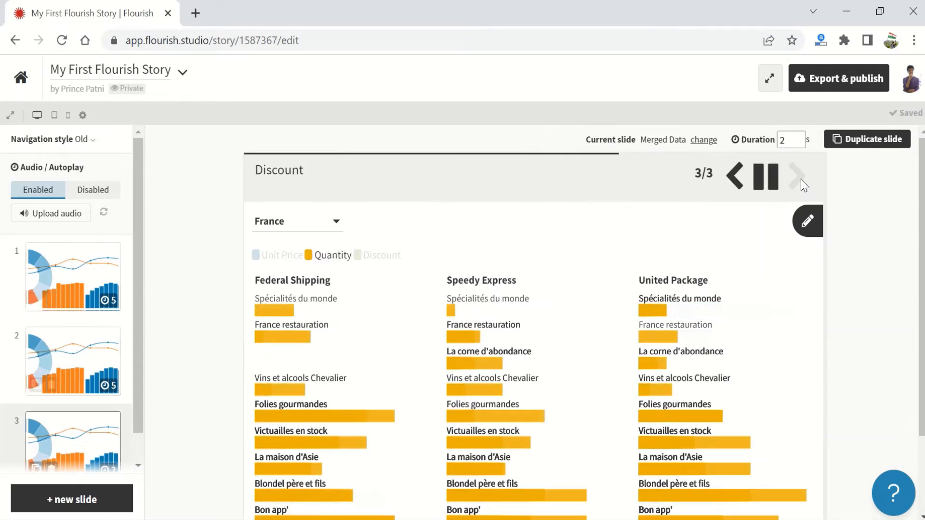
Set the story's navigation style to None and show the first slide.
{"action": "left_click", "coordinate": [90, 145]}
{"action": "left_click", "coordinate": [58, 224]}
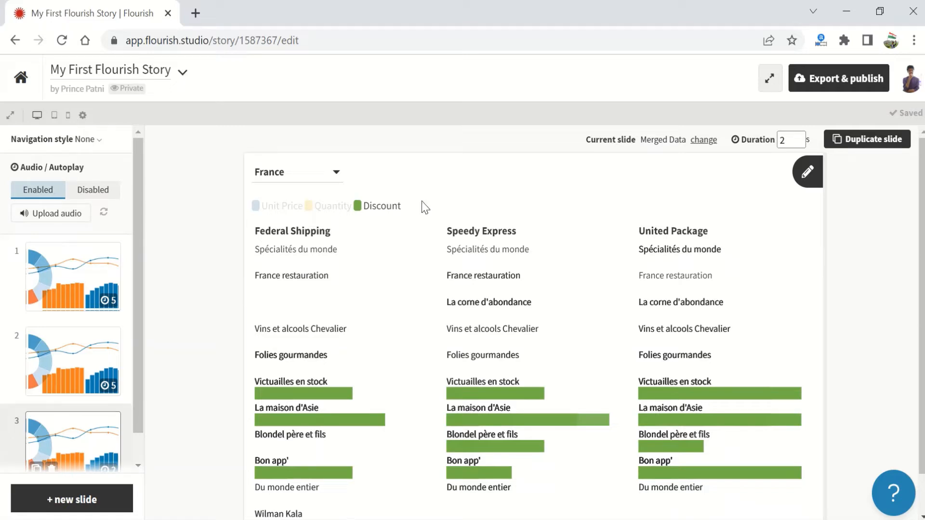
{"action": "left_click", "coordinate": [72, 260]}
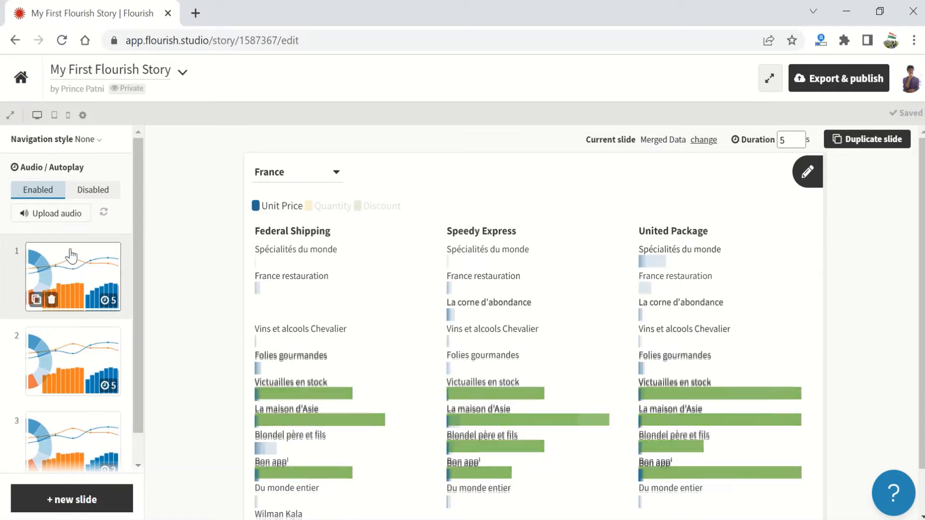
Set the story's navigation style to Default, and open the audio upload file chooser and dismiss it without choosing a file.
{"action": "left_click", "coordinate": [85, 140]}
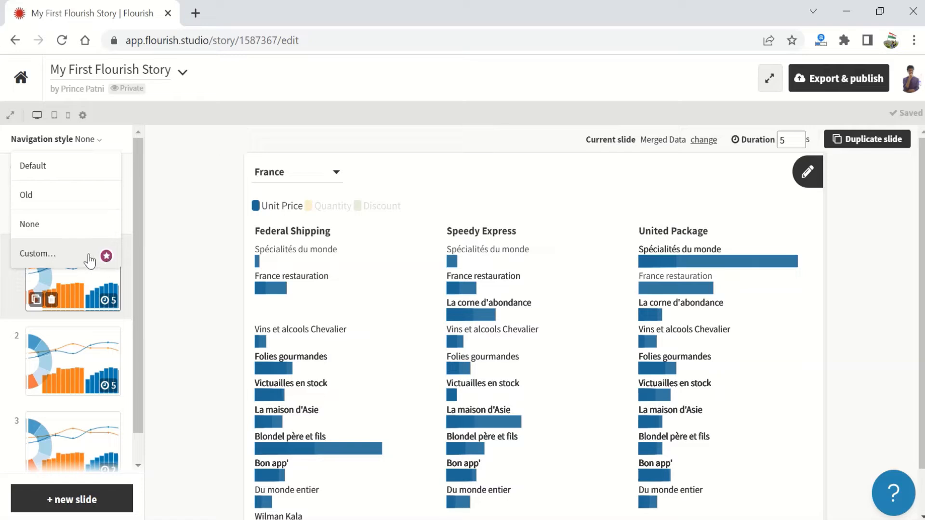
{"action": "left_click", "coordinate": [55, 176]}
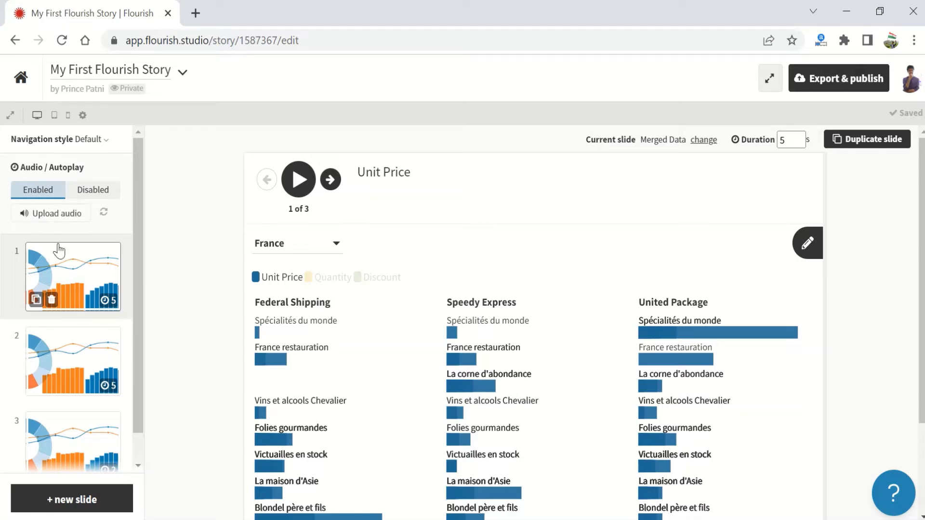
{"action": "left_click", "coordinate": [60, 220]}
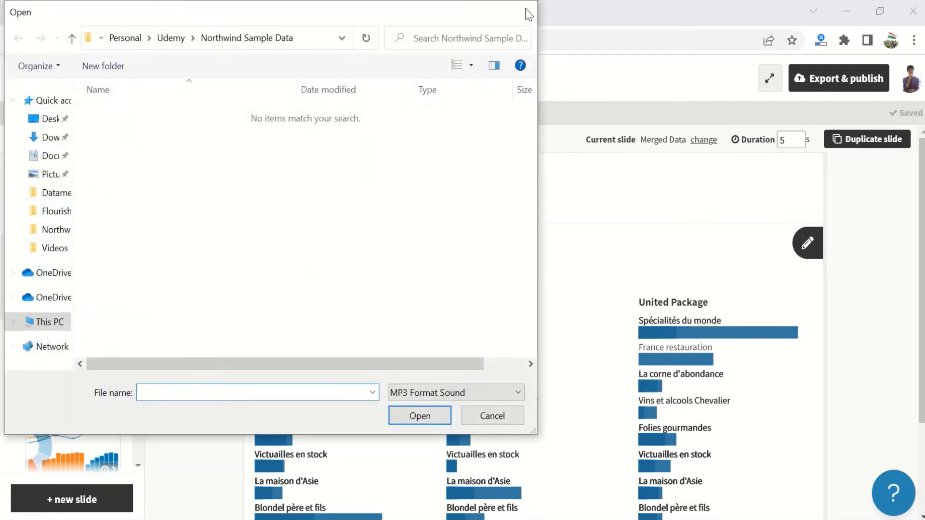
{"action": "left_click", "coordinate": [526, 12]}
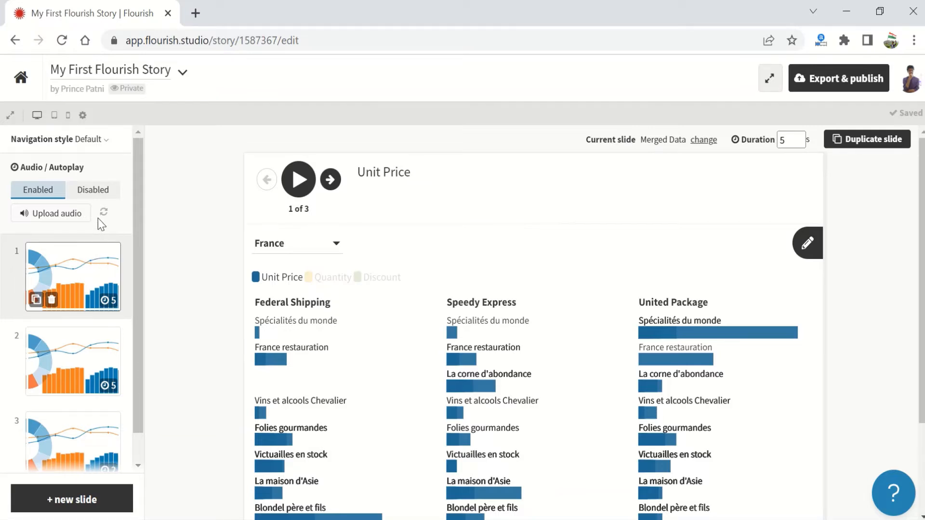
{"action": "scroll", "coordinate": [100, 219], "scroll_direction": "down", "scroll_amount": 1}
{"action": "scroll", "coordinate": [102, 220], "scroll_direction": "up", "scroll_amount": 1}
{"action": "scroll", "coordinate": [771, 292], "scroll_direction": "down", "scroll_amount": 3}
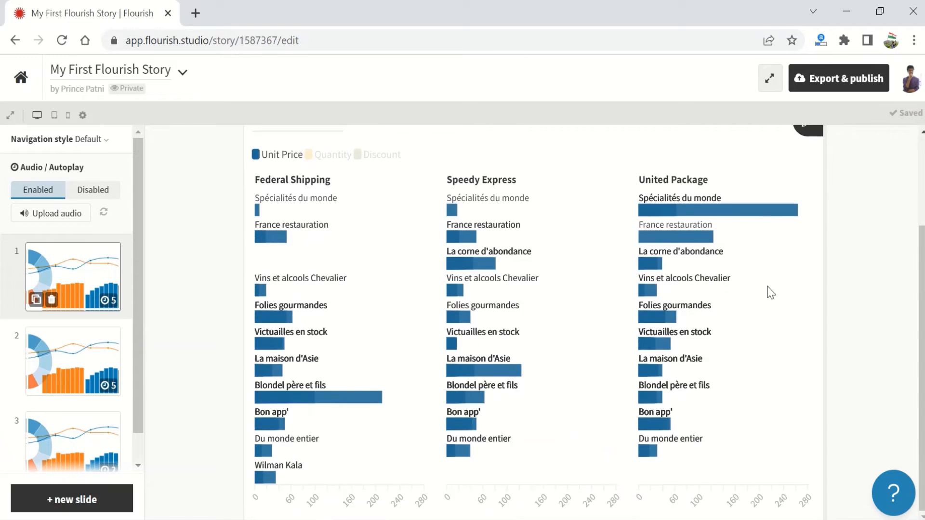
{"action": "scroll", "coordinate": [771, 293], "scroll_direction": "up", "scroll_amount": 3}
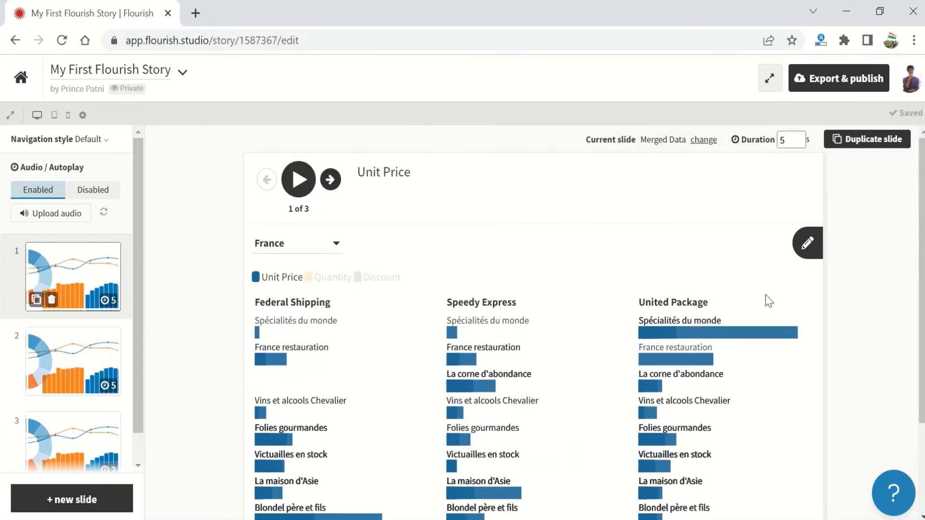
Enter annotation mode on the first slide and place an annotation at the end of the France restauration bar under Federal Shipping.
{"action": "left_click", "coordinate": [812, 251]}
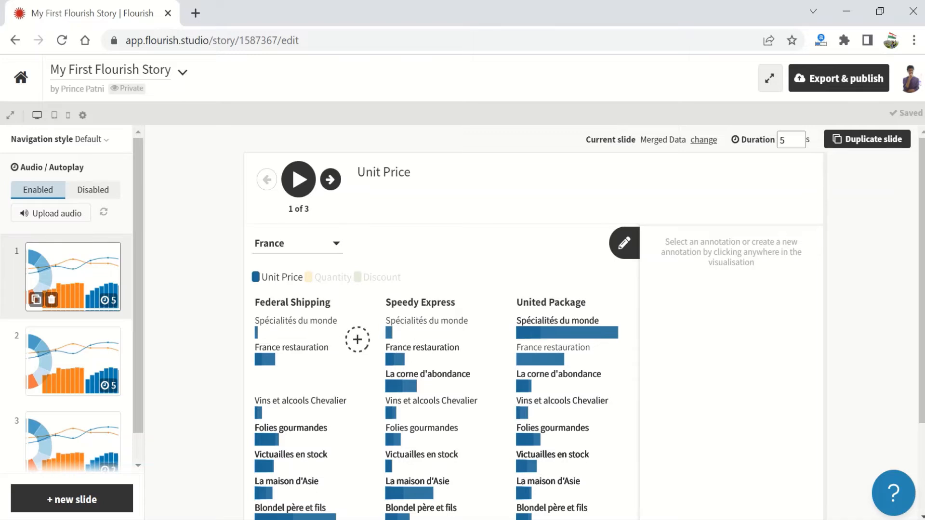
{"action": "scroll", "coordinate": [533, 392], "scroll_direction": "down", "scroll_amount": 3}
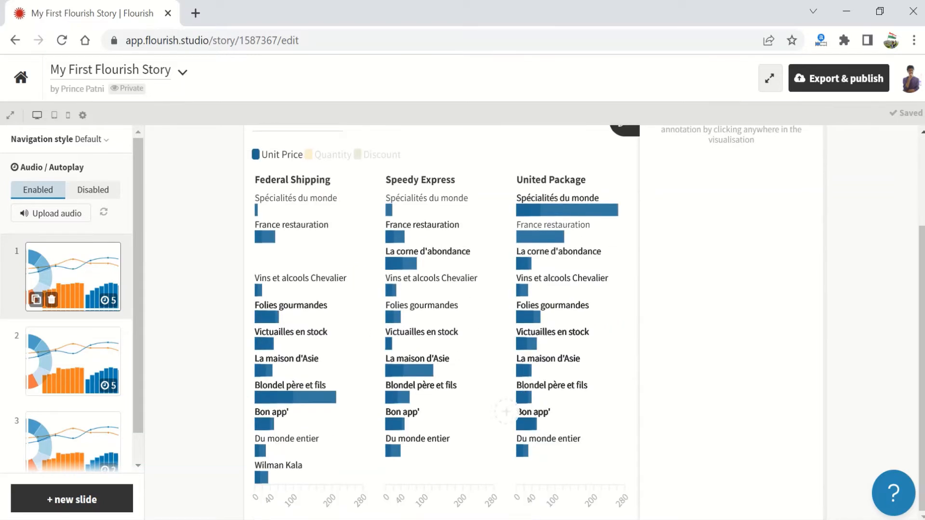
{"action": "scroll", "coordinate": [415, 455], "scroll_direction": "up", "scroll_amount": 2}
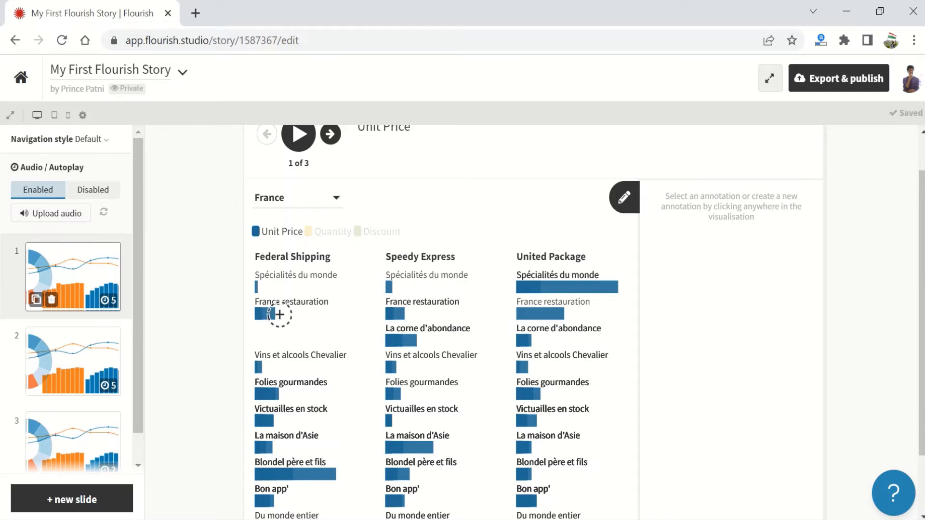
{"action": "left_click", "coordinate": [280, 315]}
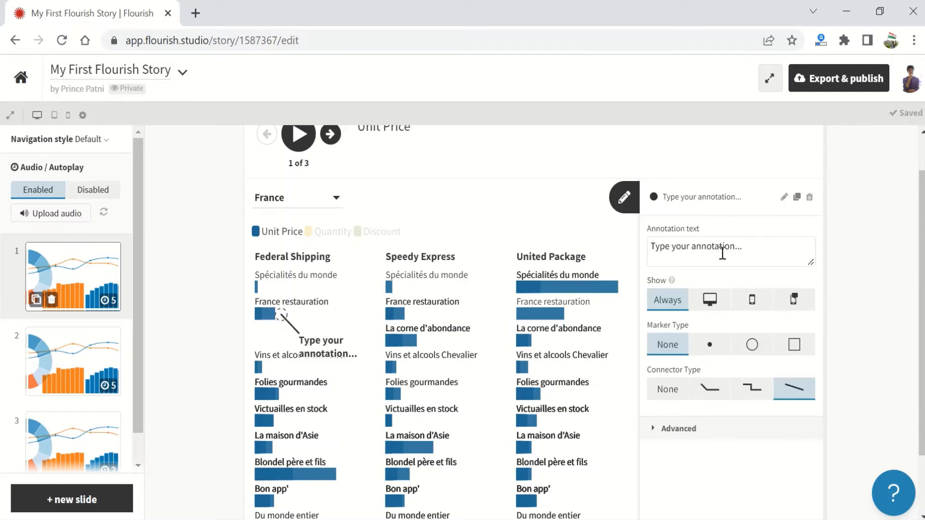
Replace the annotation's placeholder text with "Need to improve !".
{"action": "left_click", "coordinate": [756, 250]}
{"action": "left_click_drag", "start_coordinate": [764, 248], "coordinate": [646, 249]}
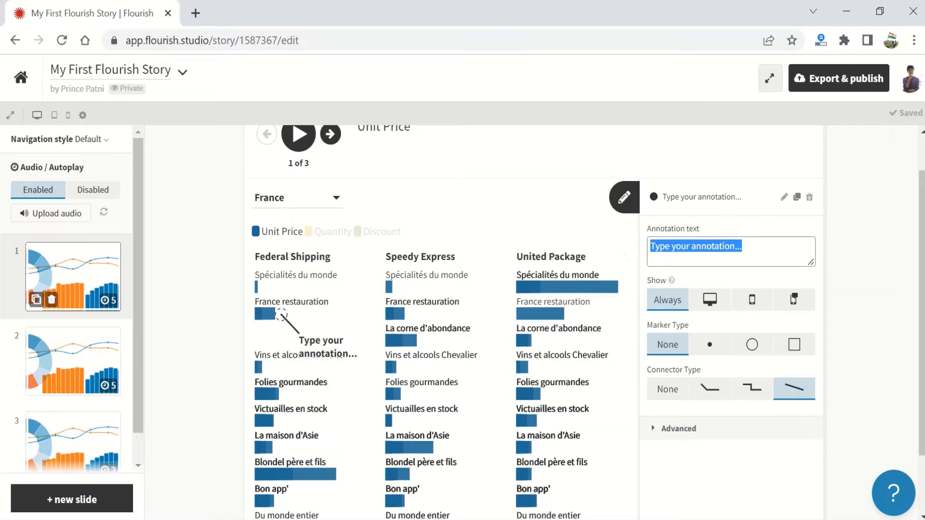
{"action": "key", "text": "BackSpace"}
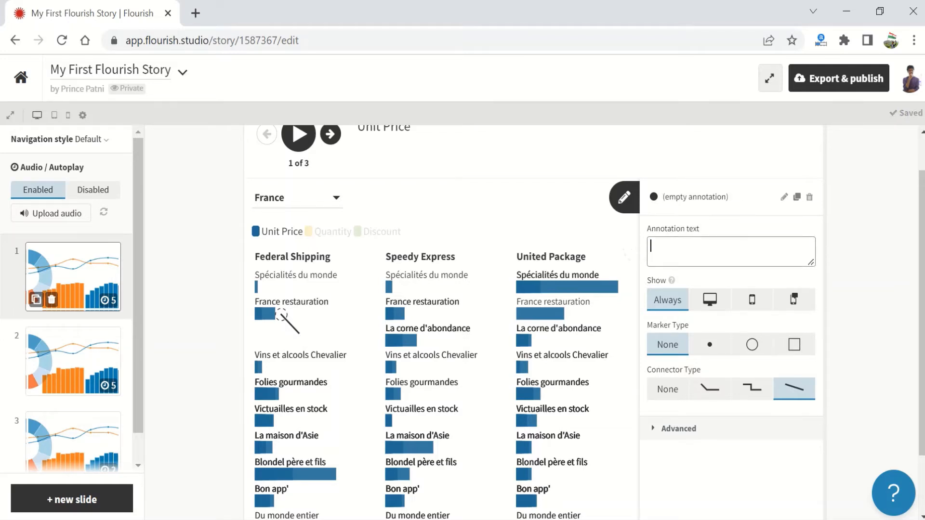
{"action": "type", "text": "Fra"}
{"action": "key", "text": "BackSpace"}
{"action": "key", "text": "BackSpace"}
{"action": "key", "text": "BackSpace"}
{"action": "type", "text": "Need ti"}
{"action": "key", "text": "BackSpace"}
{"action": "type", "text": "o improv"}
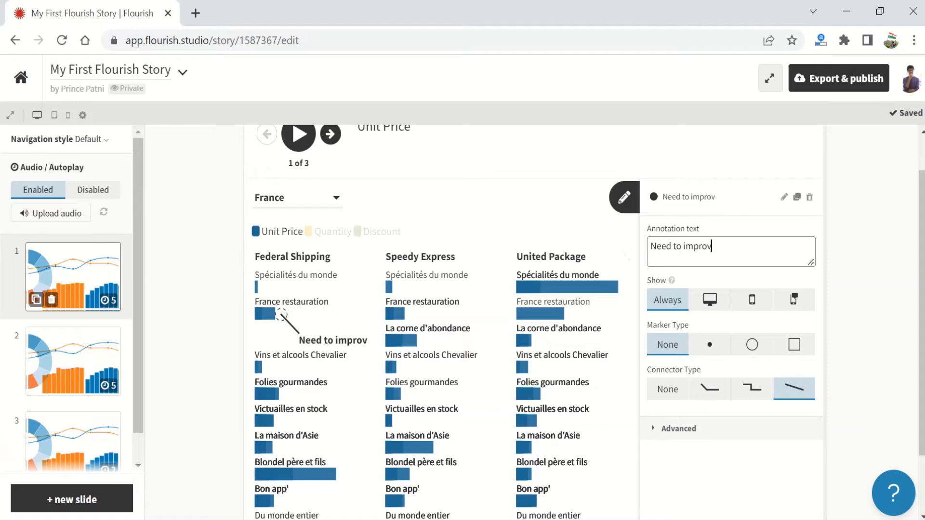
{"action": "key", "text": "BackSpace"}
{"action": "type", "text": "ove !"}
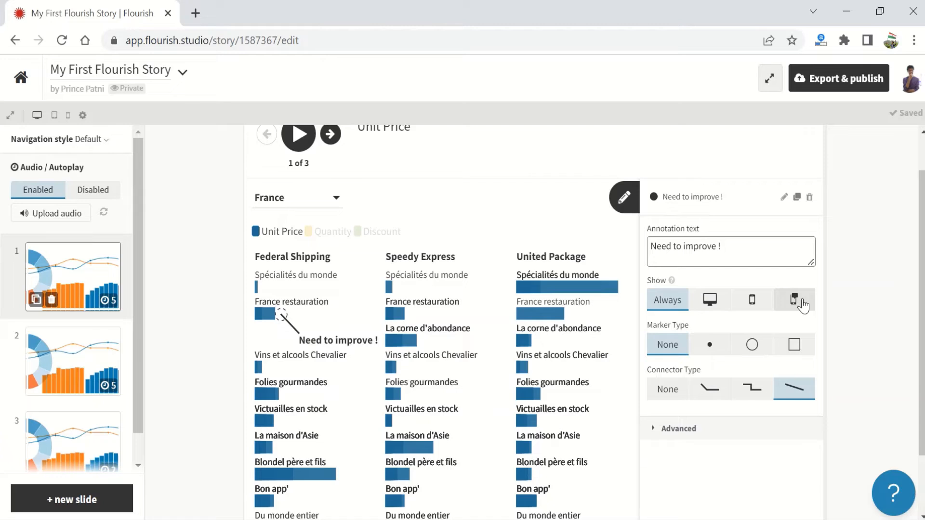
Try another device visibility option and the dot, circle and square markers on the annotation, returning to Always and no marker.
{"action": "left_click", "coordinate": [802, 304]}
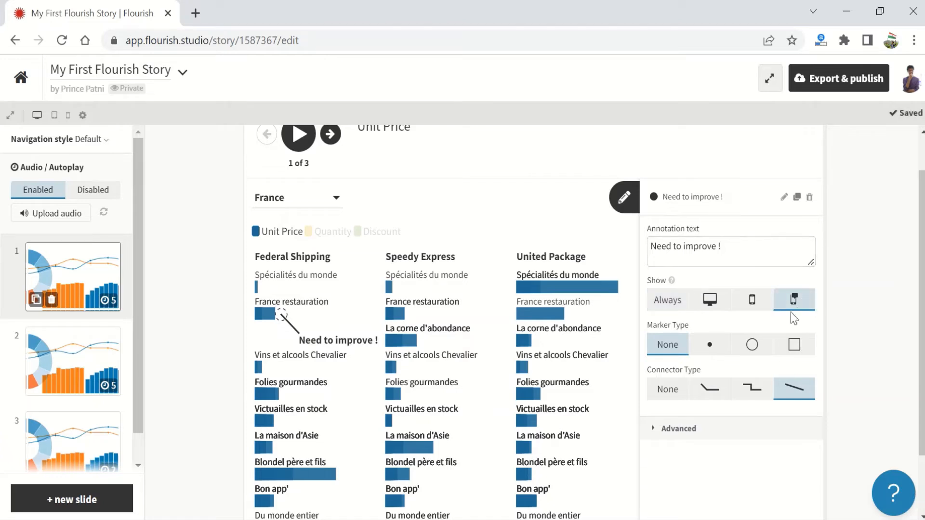
{"action": "left_click", "coordinate": [668, 312]}
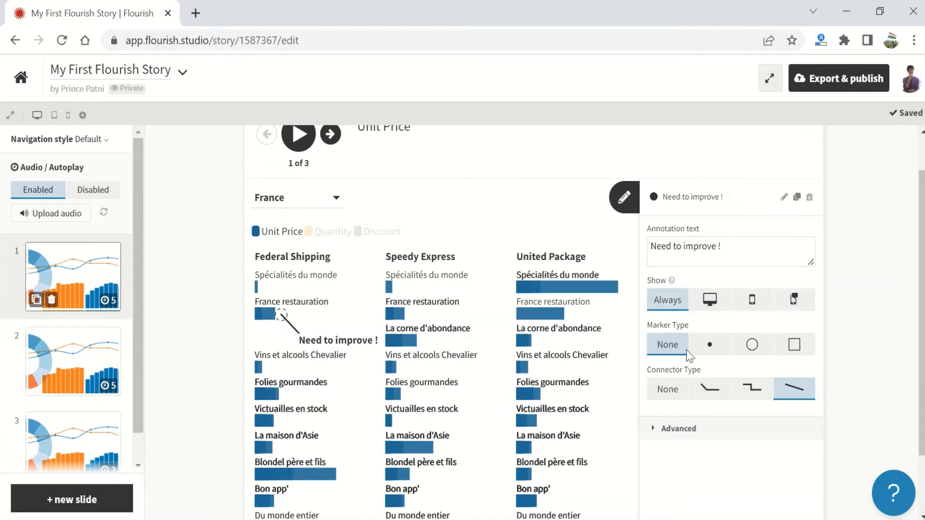
{"action": "left_click", "coordinate": [718, 349]}
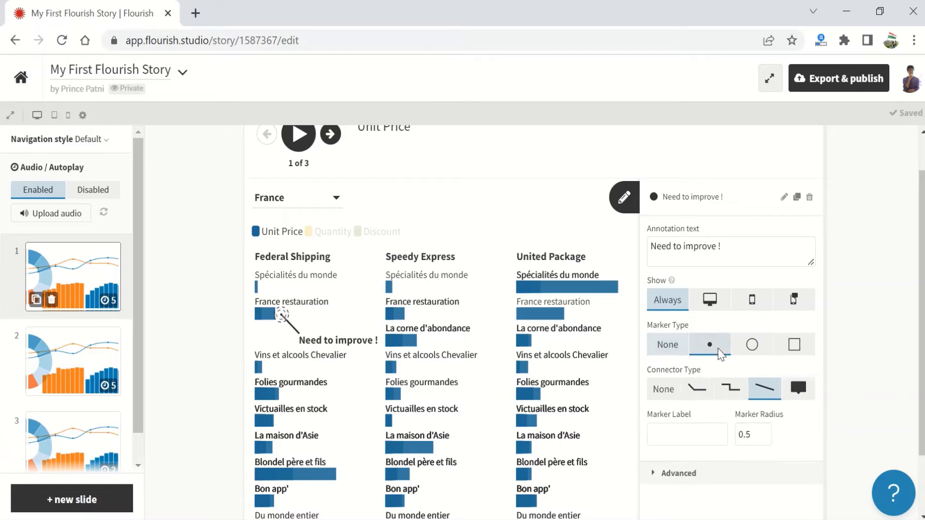
{"action": "left_click", "coordinate": [752, 345]}
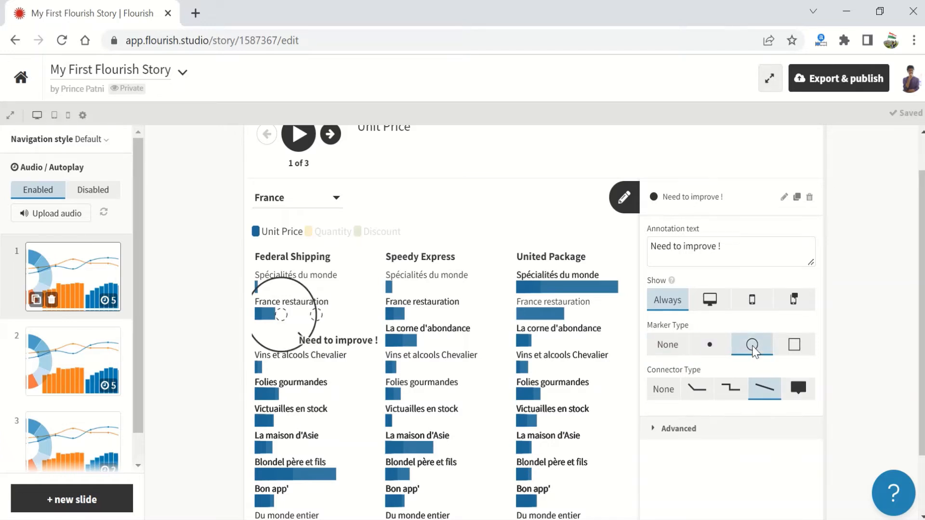
{"action": "left_click", "coordinate": [795, 345]}
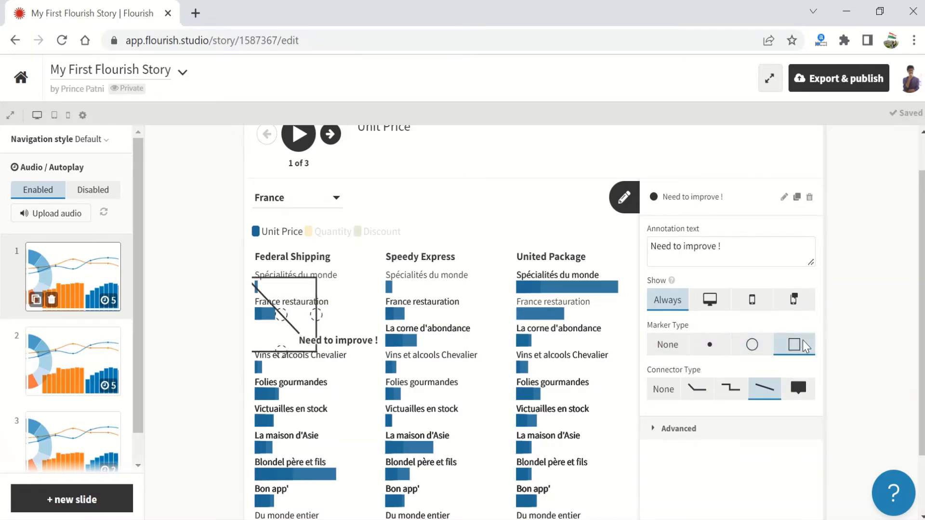
{"action": "left_click", "coordinate": [668, 345]}
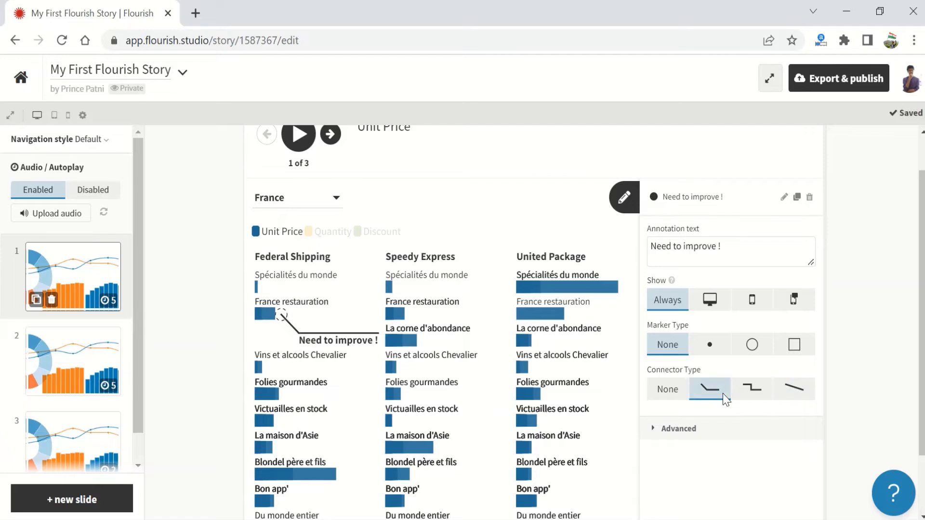
Try the stepped connector on the annotation, and set the connector type to None.
{"action": "left_click", "coordinate": [752, 394]}
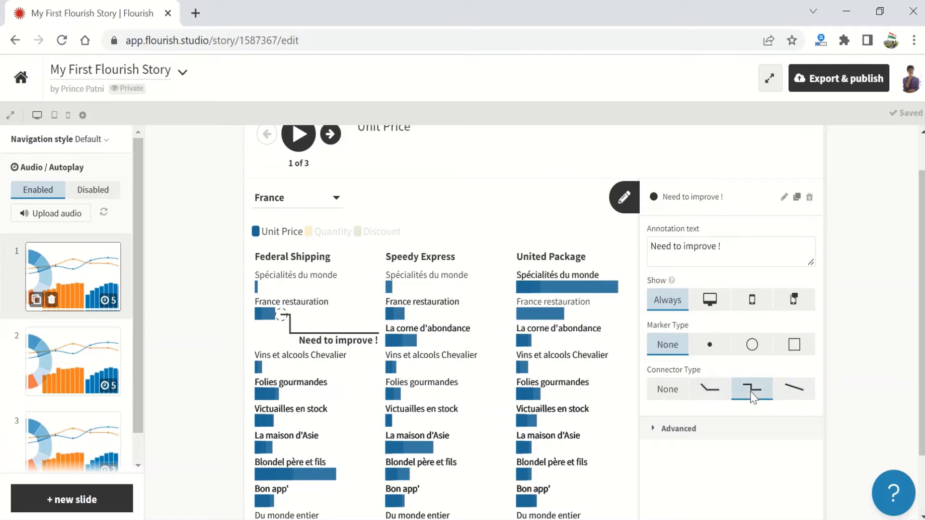
{"action": "left_click", "coordinate": [668, 390]}
Try the regular weight for the annotation text, return it to bold and set the text size to 1.1.
{"action": "scroll", "coordinate": [670, 381], "scroll_direction": "down", "scroll_amount": 2}
{"action": "left_click", "coordinate": [670, 357]}
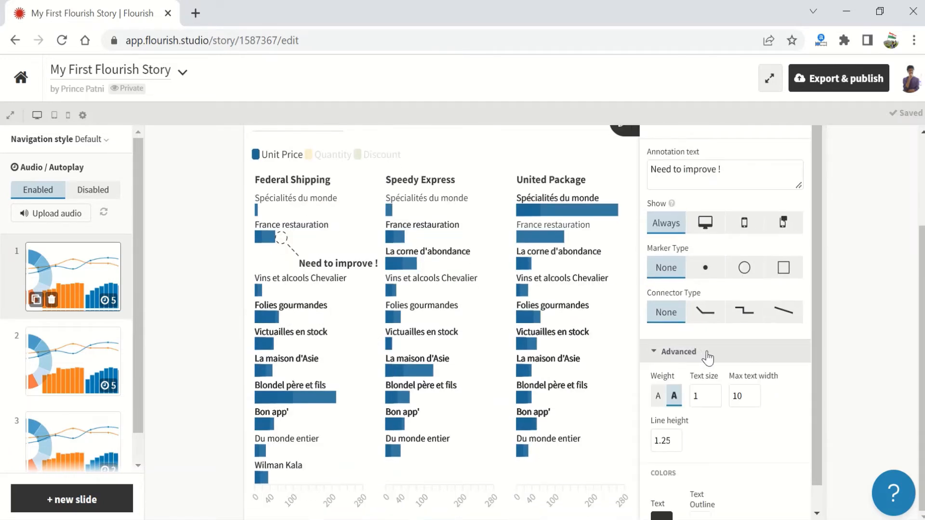
{"action": "scroll", "coordinate": [713, 366], "scroll_direction": "down", "scroll_amount": 1}
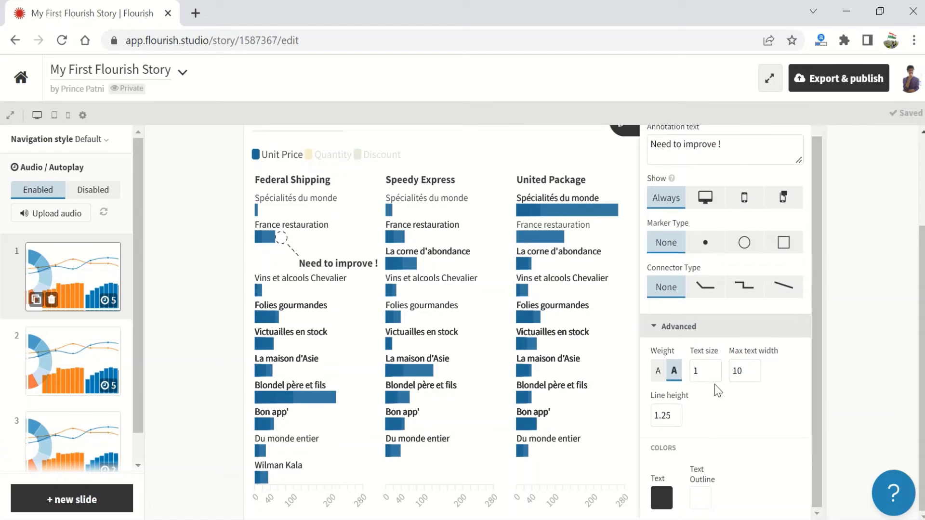
{"action": "left_click", "coordinate": [658, 372]}
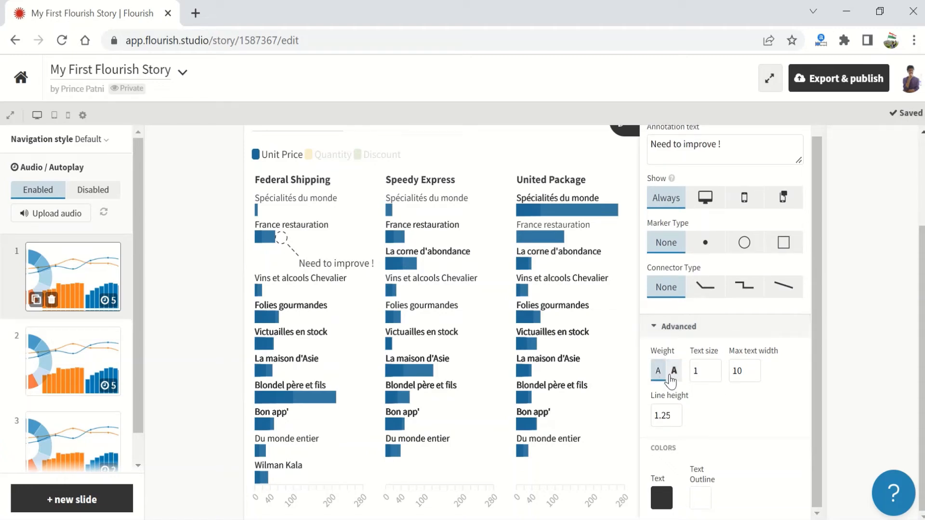
{"action": "left_click", "coordinate": [673, 375]}
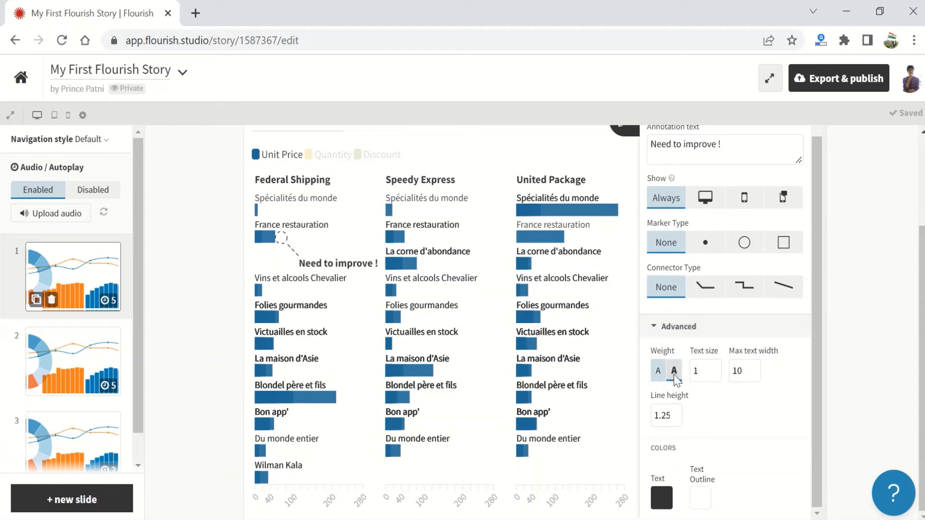
{"action": "left_click", "coordinate": [711, 367]}
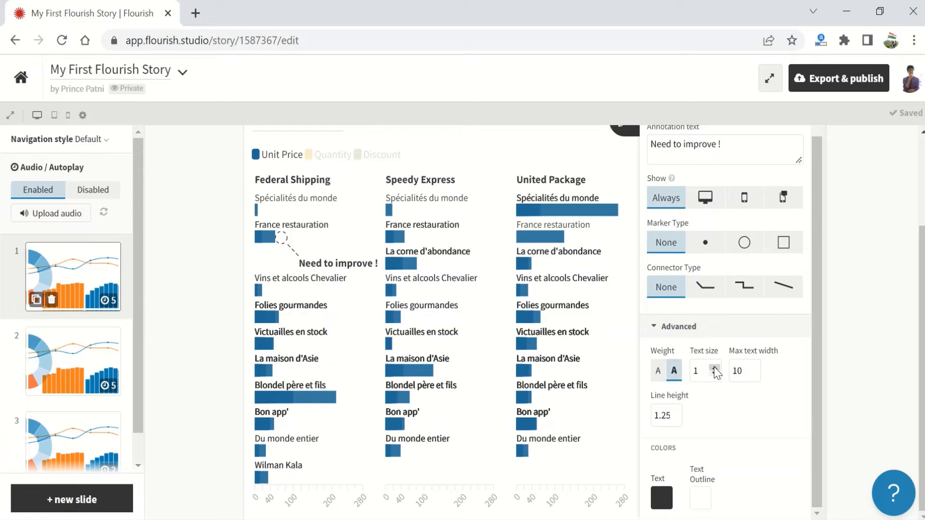
{"action": "type", "text": ".1"}
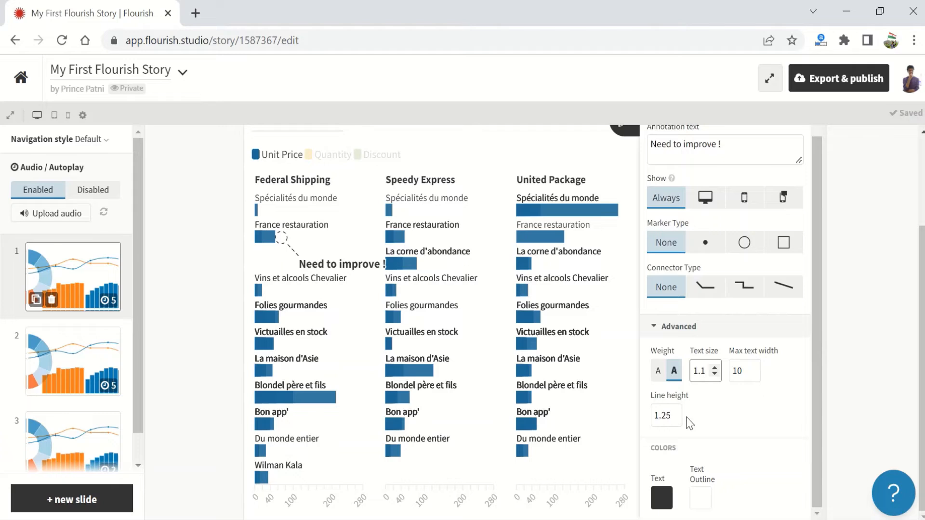
Set the annotation's text colour to pink, RGB 218, 62, 138.
{"action": "left_click", "coordinate": [669, 507]}
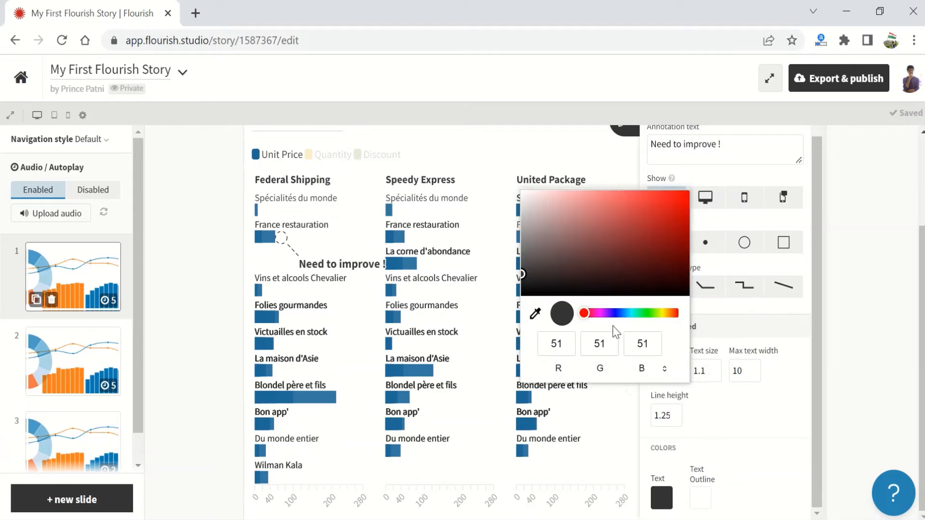
{"action": "left_click", "coordinate": [593, 314]}
{"action": "left_click_drag", "start_coordinate": [596, 318], "coordinate": [591, 314]}
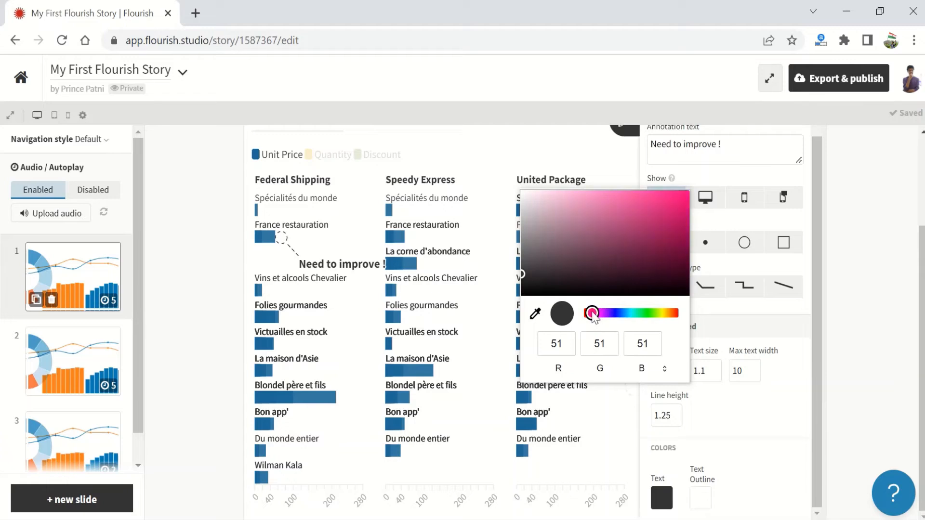
{"action": "left_click", "coordinate": [639, 206]}
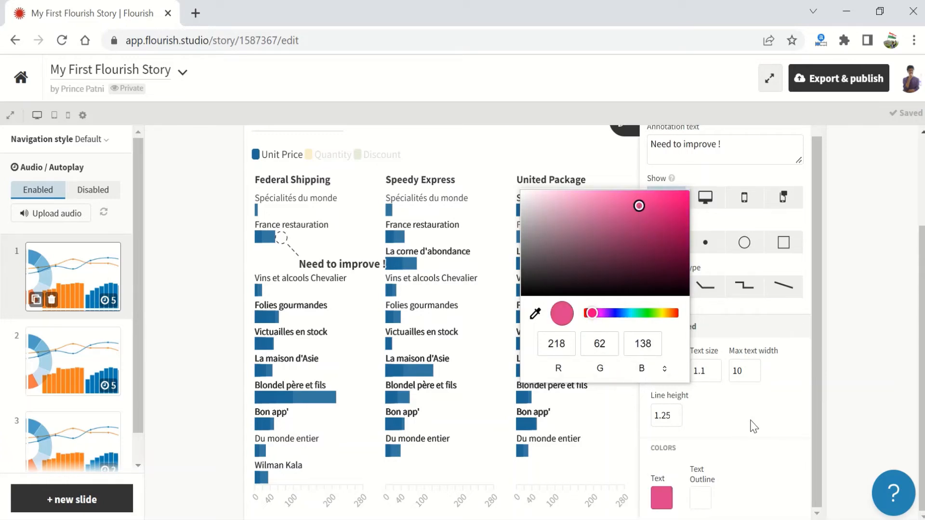
{"action": "left_click", "coordinate": [772, 424]}
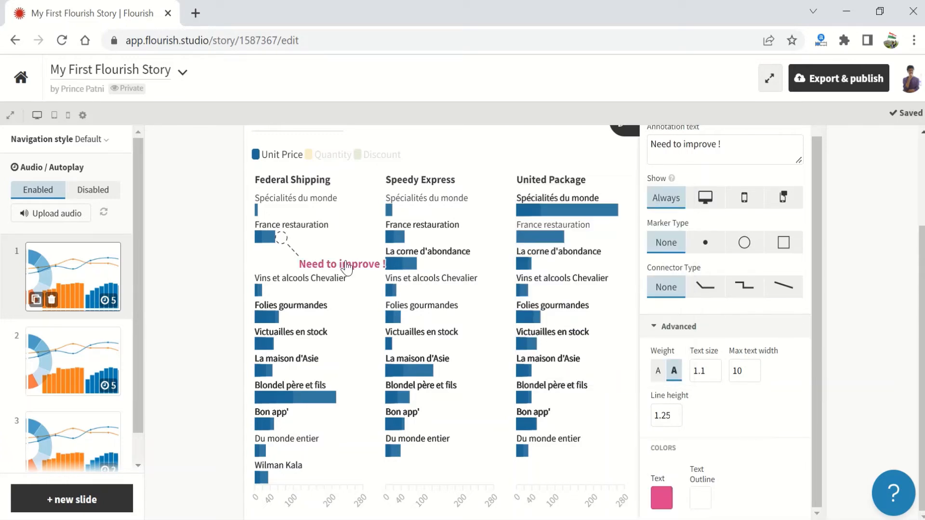
Move the annotation text directly under the Federal Shipping France restauration bar and give it the angled connector with a horizontal end.
{"action": "mouse_move", "coordinate": [348, 273]}
{"action": "left_mouse_down"}
{"action": "mouse_move", "coordinate": [328, 261]}
{"action": "mouse_move", "coordinate": [334, 272]}
{"action": "mouse_move", "coordinate": [310, 271]}
{"action": "left_mouse_up"}
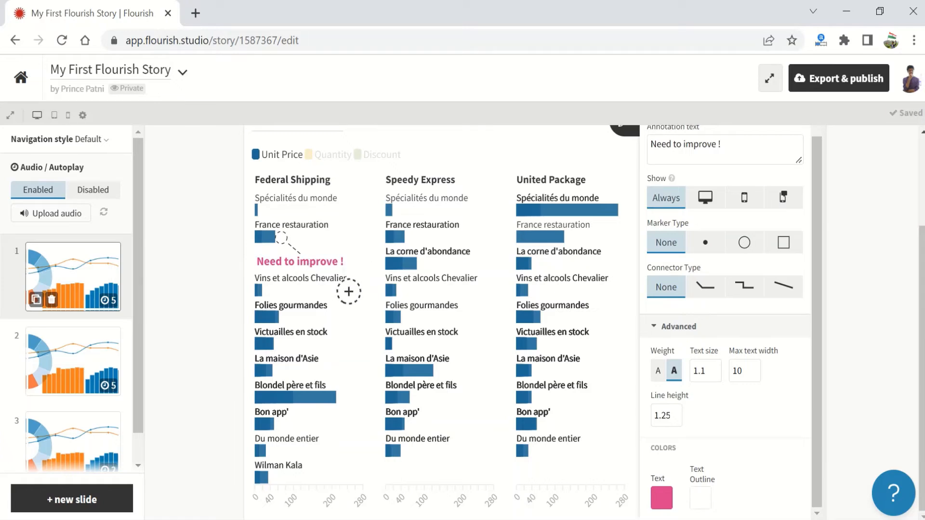
{"action": "left_click", "coordinate": [711, 287]}
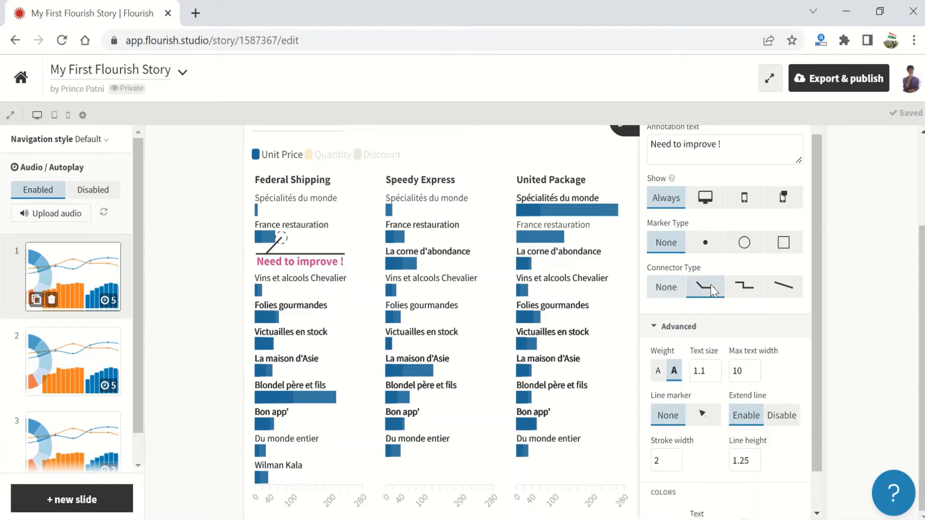
Try a different hue for the annotation's stroke colour.
{"action": "scroll", "coordinate": [753, 414], "scroll_direction": "down", "scroll_amount": 1}
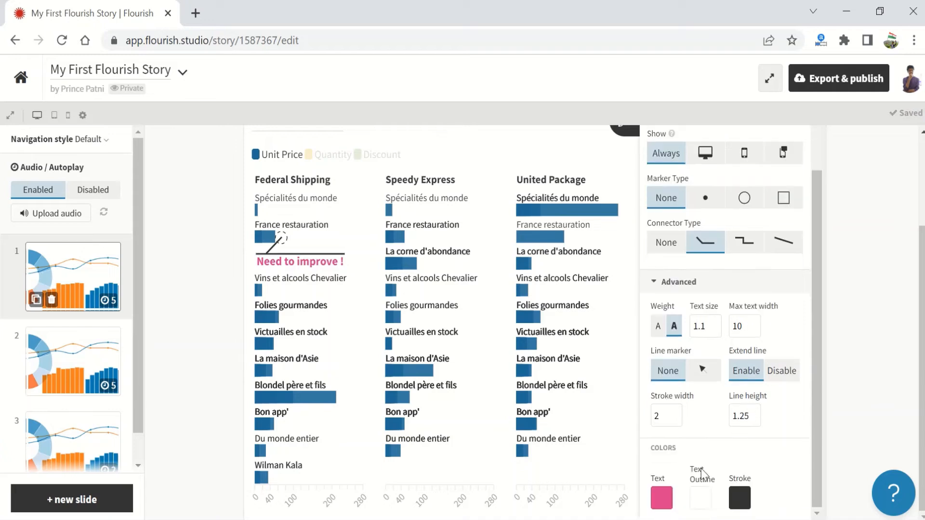
{"action": "left_click", "coordinate": [742, 503]}
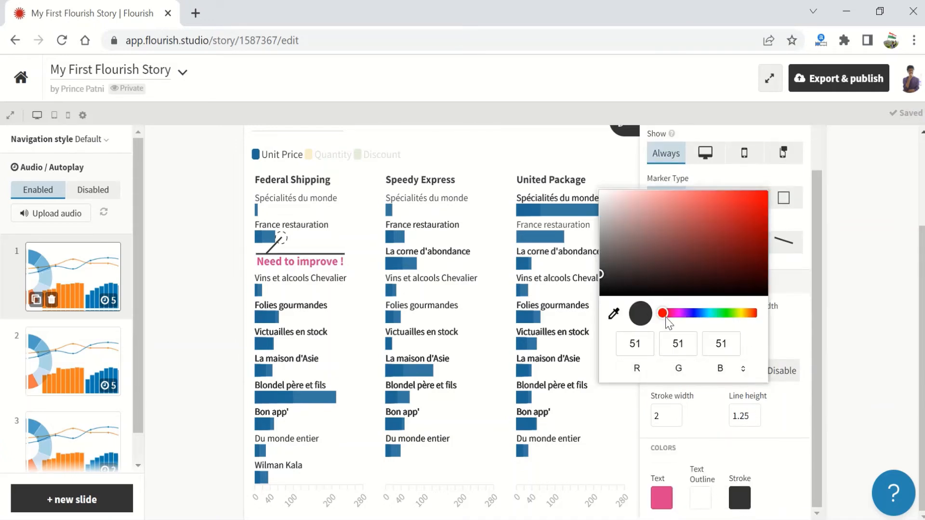
{"action": "left_click_drag", "start_coordinate": [668, 322], "coordinate": [690, 315]}
{"action": "left_click", "coordinate": [785, 467]}
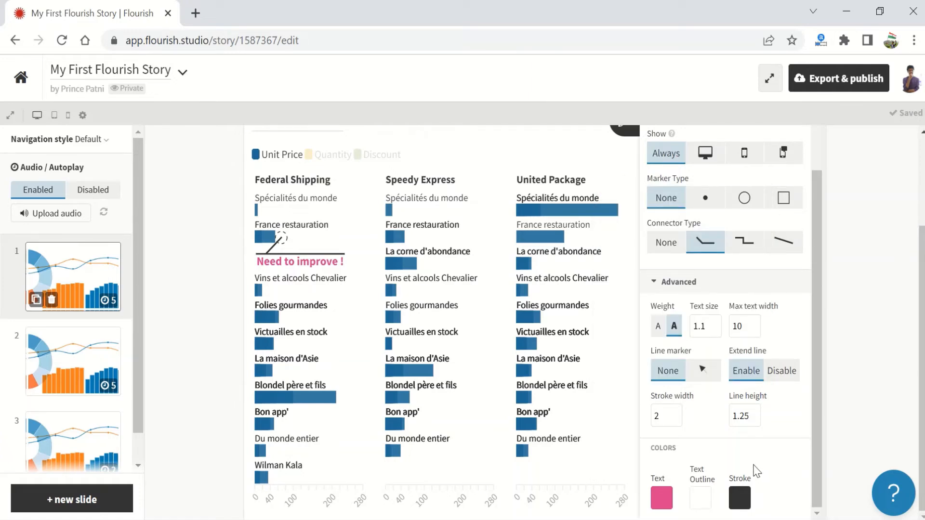
{"action": "scroll", "coordinate": [758, 436], "scroll_direction": "up", "scroll_amount": 2}
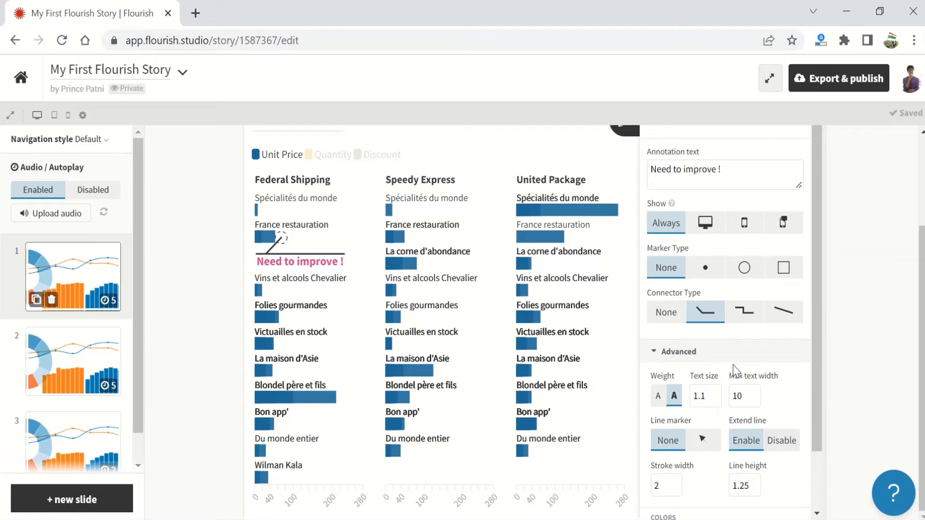
{"action": "scroll", "coordinate": [735, 371], "scroll_direction": "down", "scroll_amount": 2}
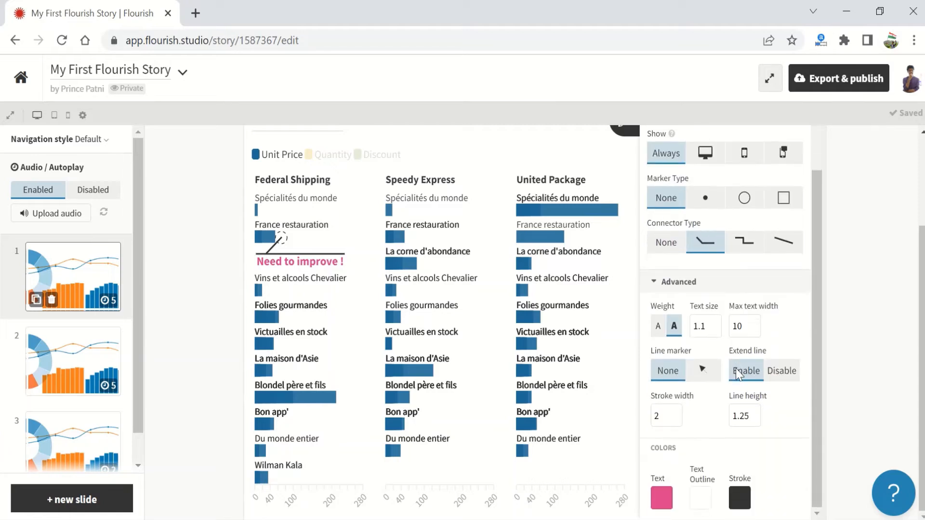
Try the arrow line marker and the disabled Extend line option on the annotation, and return to None and Enable.
{"action": "left_click", "coordinate": [712, 378]}
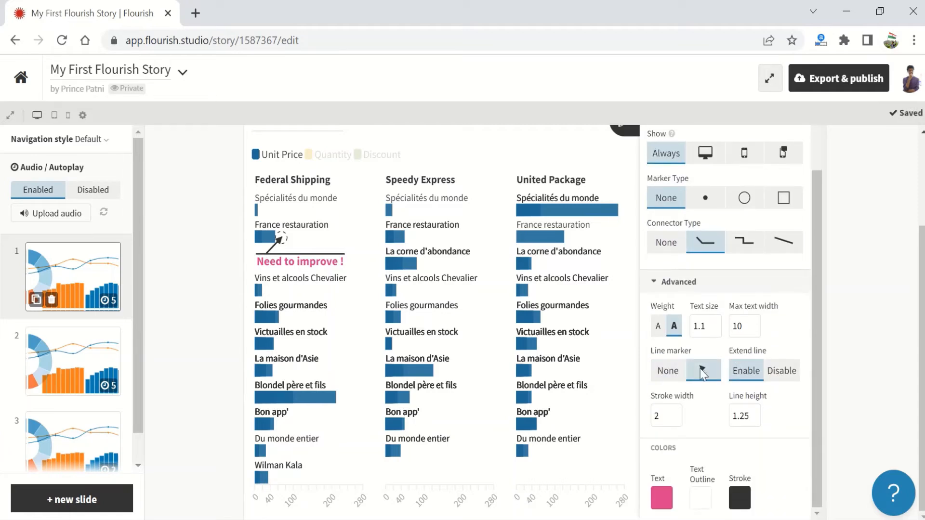
{"action": "left_click", "coordinate": [672, 374]}
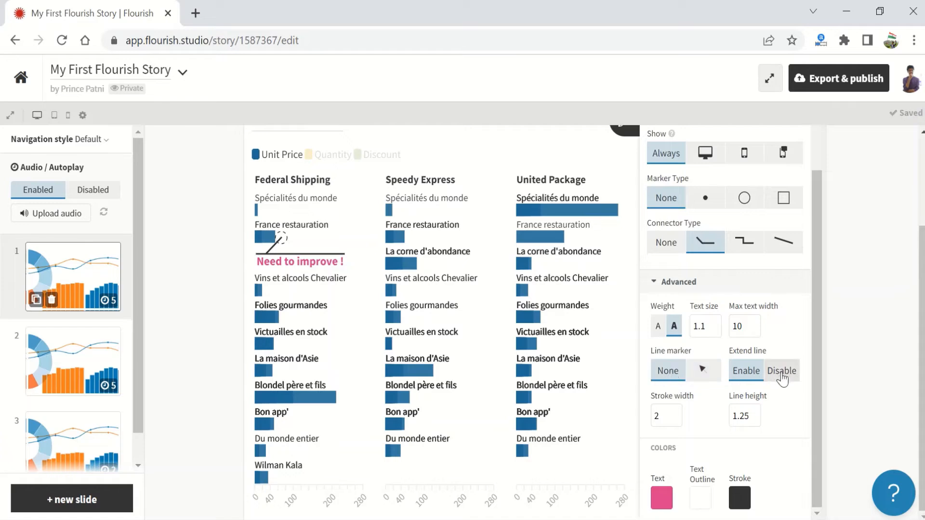
{"action": "left_click", "coordinate": [779, 374]}
{"action": "left_click", "coordinate": [746, 379]}
Delete the "Need to improve !" annotation from the first slide and exit annotation editing.
{"action": "scroll", "coordinate": [778, 411], "scroll_direction": "up", "scroll_amount": 2}
{"action": "scroll", "coordinate": [779, 412], "scroll_direction": "up", "scroll_amount": 5}
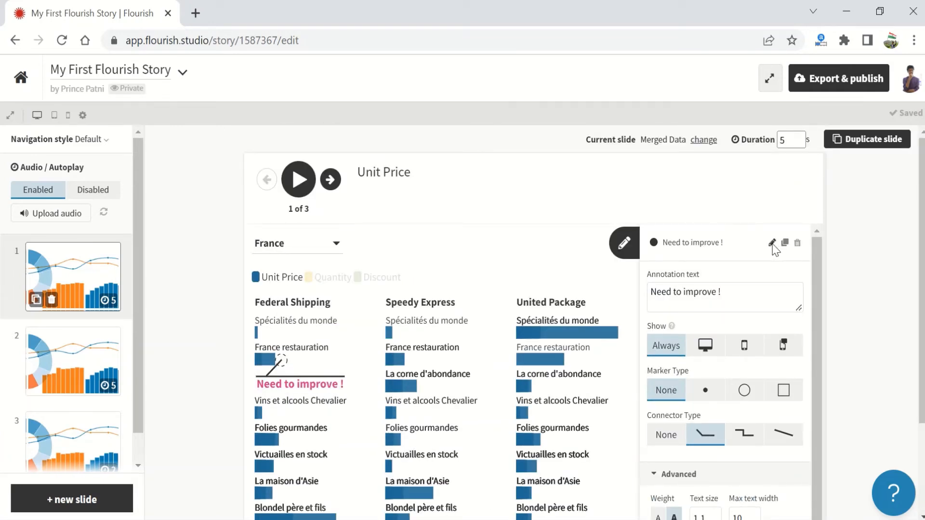
{"action": "left_click", "coordinate": [797, 243]}
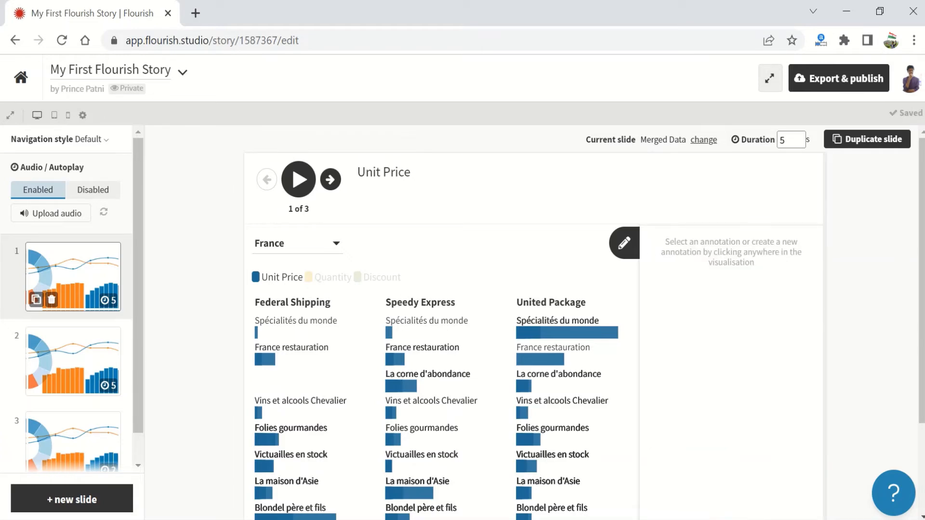
{"action": "left_click", "coordinate": [626, 244]}
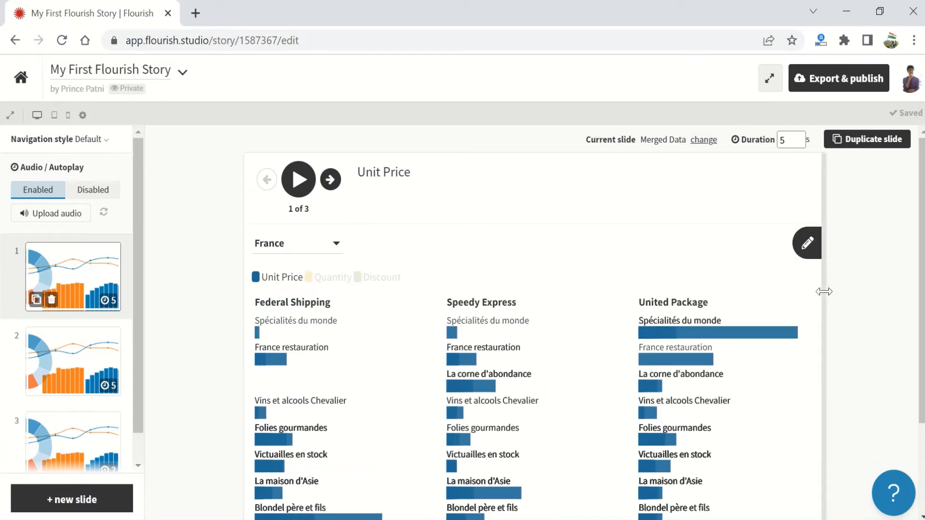
{"action": "scroll", "coordinate": [824, 292], "scroll_direction": "down", "scroll_amount": 3}
{"action": "scroll", "coordinate": [805, 333], "scroll_direction": "up", "scroll_amount": 2}
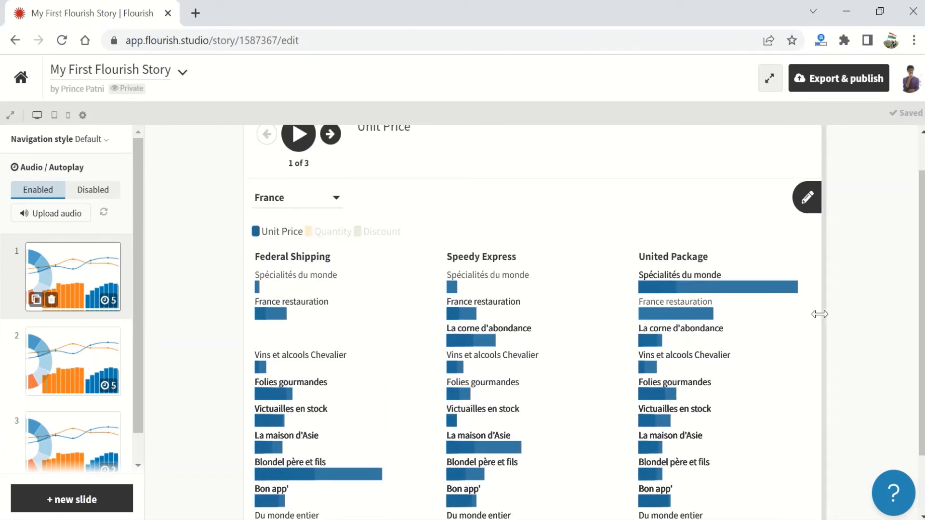
{"action": "scroll", "coordinate": [97, 419], "scroll_direction": "down", "scroll_amount": 1}
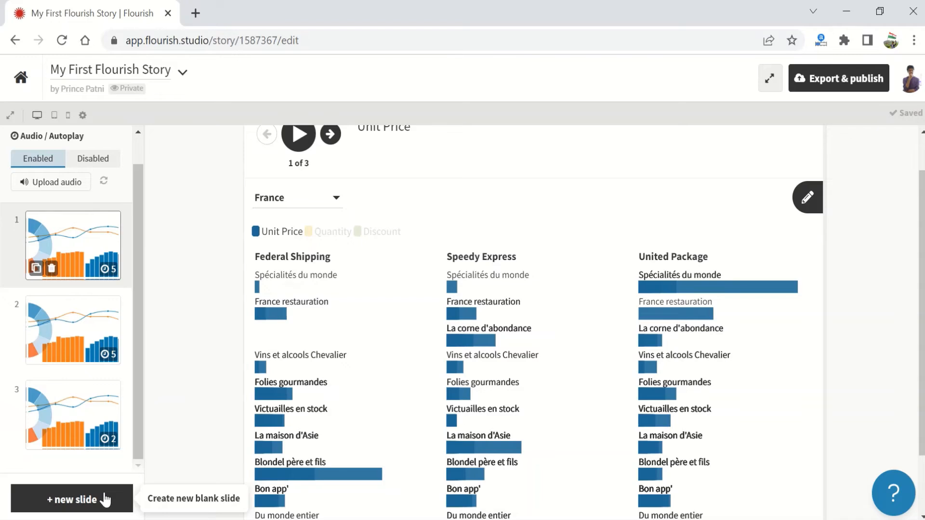
Add a new slide to the story and fill it with the My First Flourish Viz visualisation.
{"action": "left_click", "coordinate": [105, 500]}
{"action": "scroll", "coordinate": [470, 452], "scroll_direction": "down", "scroll_amount": 1}
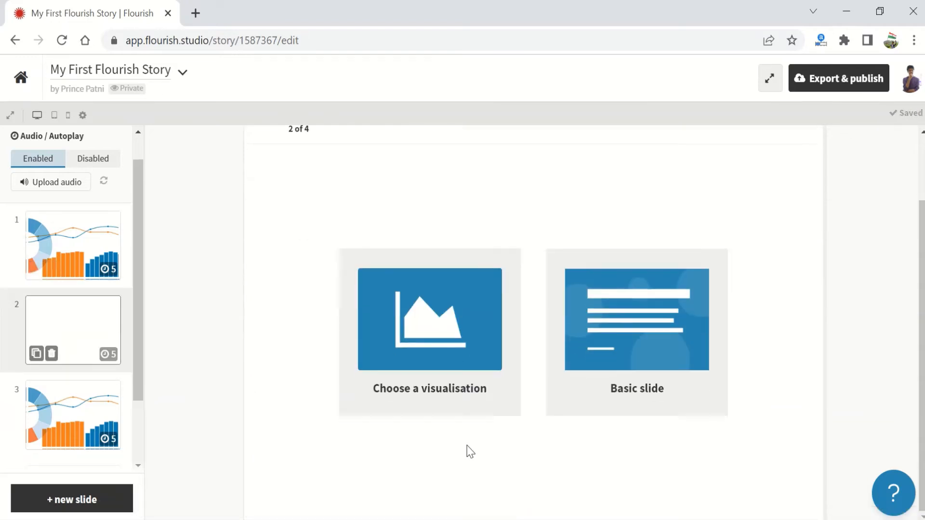
{"action": "left_click", "coordinate": [455, 363]}
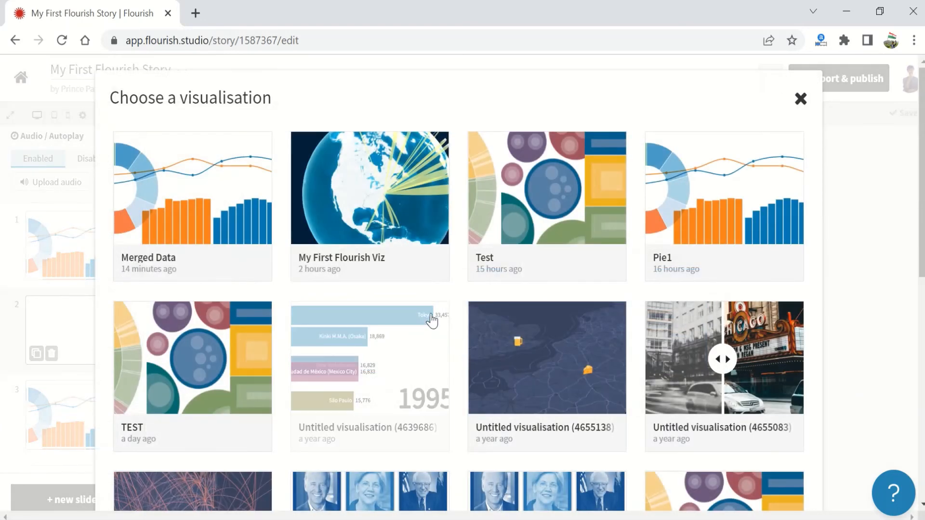
{"action": "left_click", "coordinate": [388, 228]}
{"action": "scroll", "coordinate": [56, 407], "scroll_direction": "down", "scroll_amount": 2}
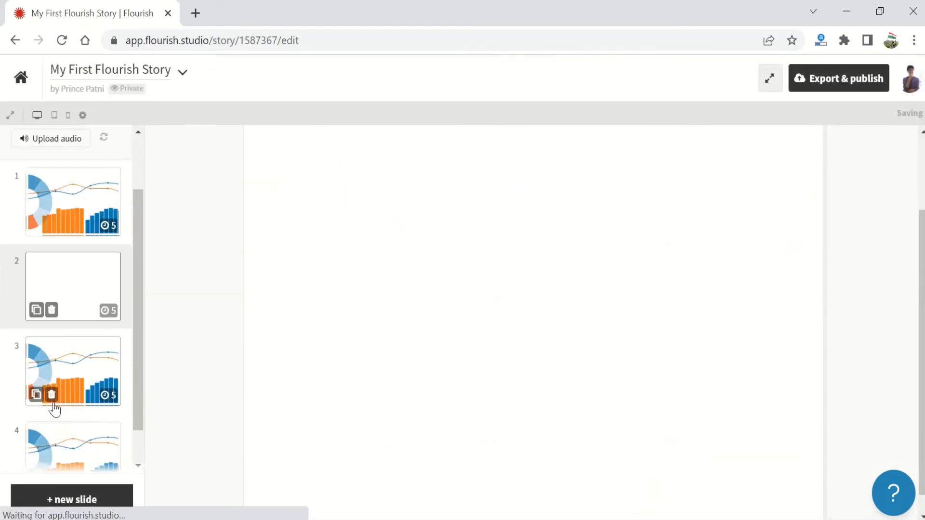
Reorder the slides so the globe visualisation comes fourth, after the three Merged Data slides.
{"action": "scroll", "coordinate": [93, 423], "scroll_direction": "up", "scroll_amount": 2}
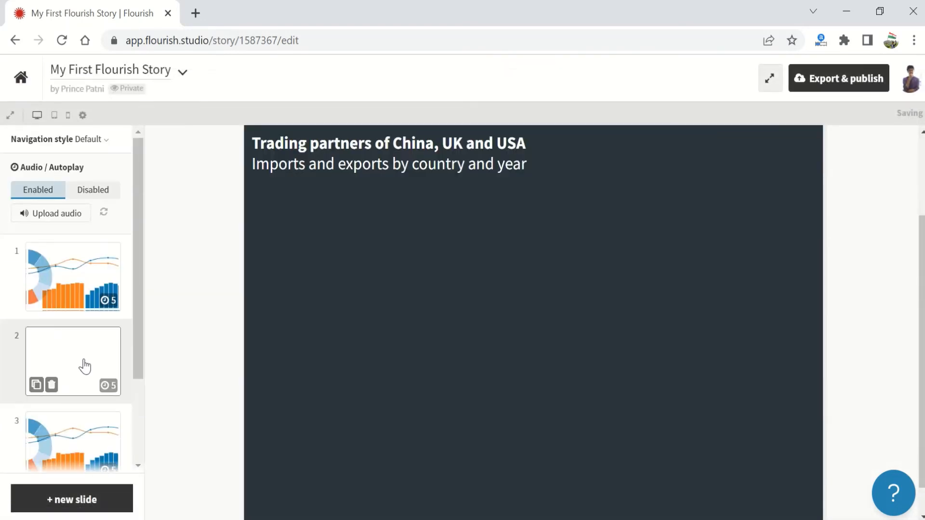
{"action": "scroll", "coordinate": [128, 374], "scroll_direction": "down", "scroll_amount": 2}
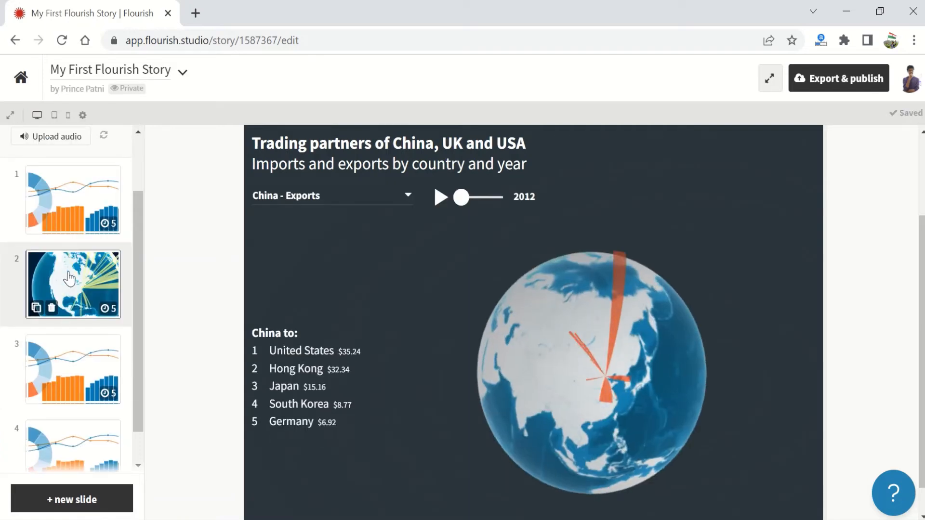
{"action": "left_click_drag", "start_coordinate": [65, 295], "coordinate": [72, 371]}
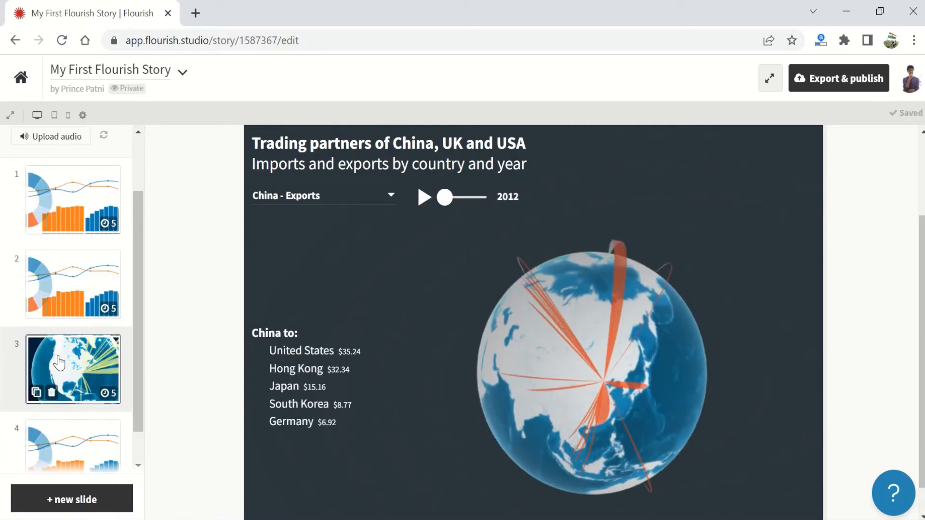
{"action": "left_click_drag", "start_coordinate": [74, 339], "coordinate": [68, 467]}
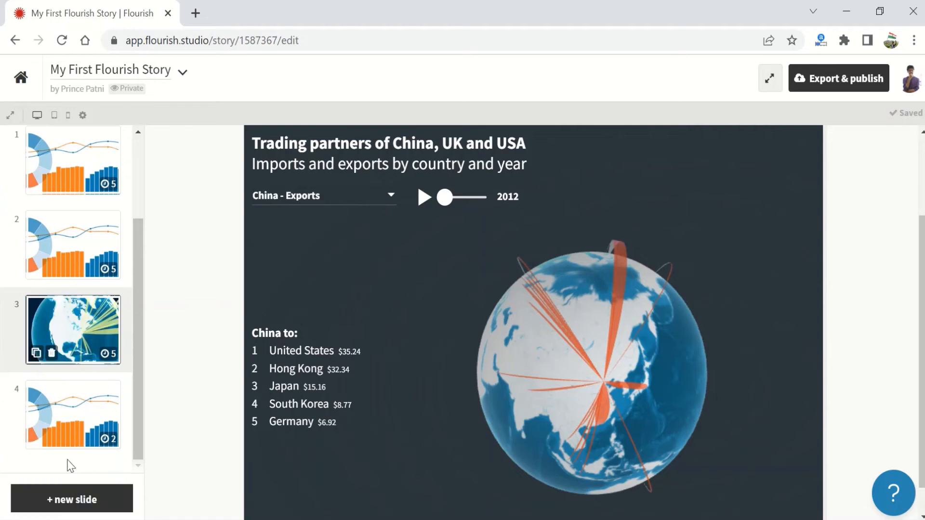
{"action": "left_click_drag", "start_coordinate": [92, 435], "coordinate": [105, 336]}
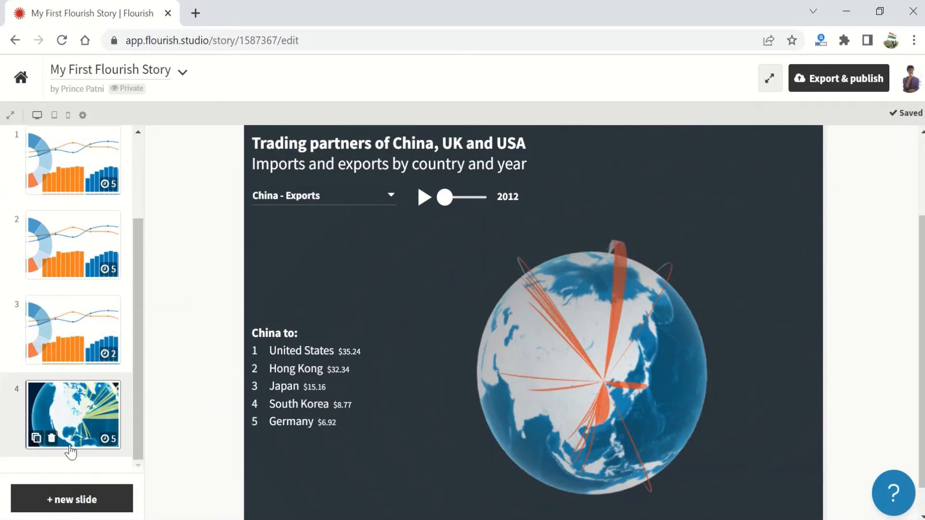
Add a fifth slide at the end of the story using the Basic slide layout.
{"action": "left_click", "coordinate": [80, 509]}
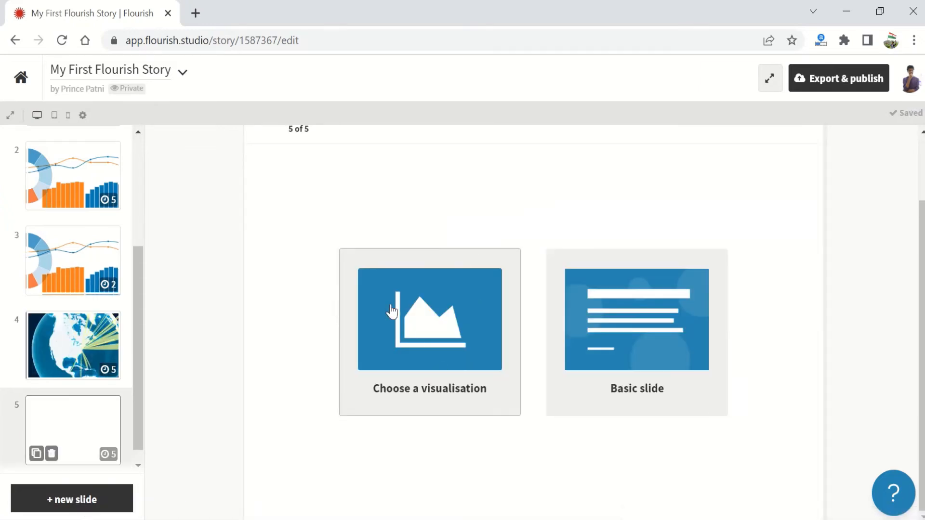
{"action": "scroll", "coordinate": [467, 310], "scroll_direction": "up", "scroll_amount": 2}
{"action": "scroll", "coordinate": [446, 324], "scroll_direction": "down", "scroll_amount": 2}
{"action": "left_click", "coordinate": [641, 347]}
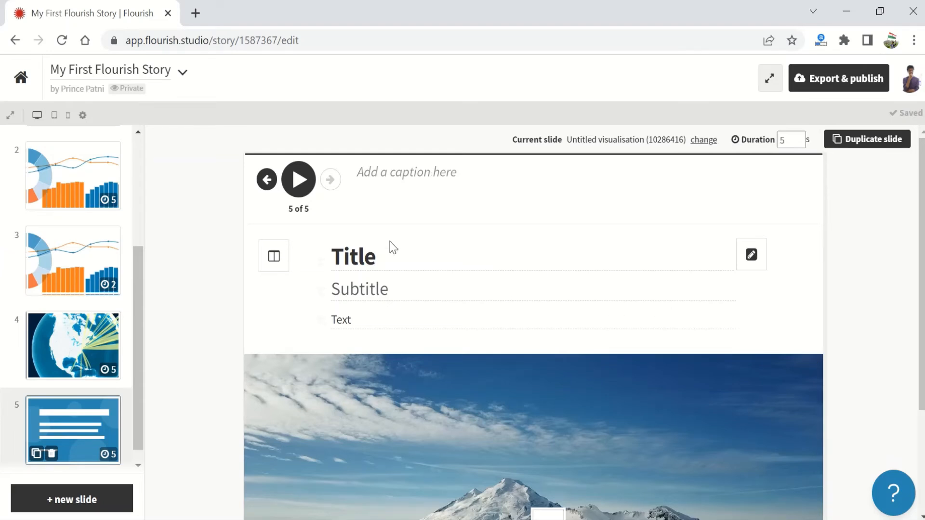
Replace the title of the basic slide with "Demo".
{"action": "left_click", "coordinate": [374, 259]}
{"action": "key", "text": "BackSpace"}
{"action": "key", "text": "BackSpace"}
{"action": "key", "text": "BackSpace"}
{"action": "key", "text": "BackSpace"}
{"action": "key", "text": "BackSpace"}
{"action": "type", "text": "Demo"}
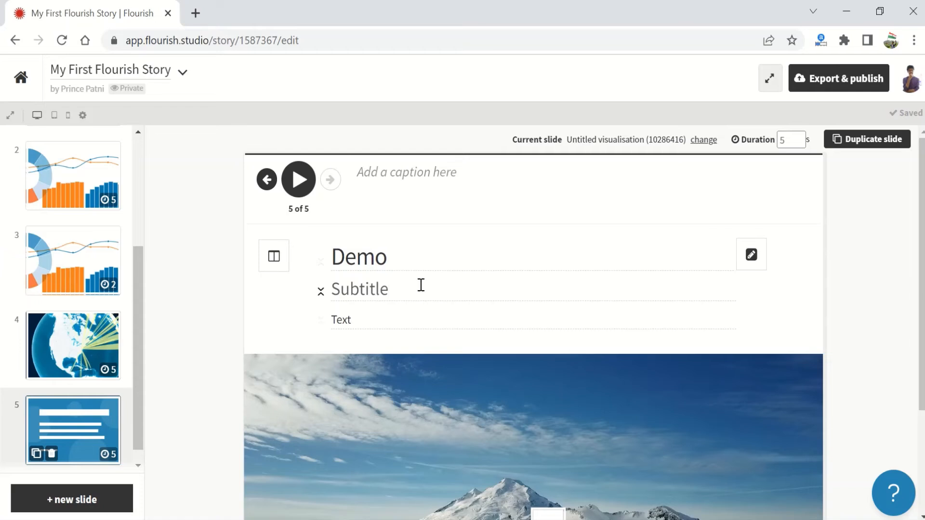
Replace the subtitle of the basic slide with "Learning Flourish".
{"action": "key", "text": "BackSpace"}
{"action": "key", "text": "BackSpace"}
{"action": "key", "text": "BackSpace"}
{"action": "type", "text": "L"}
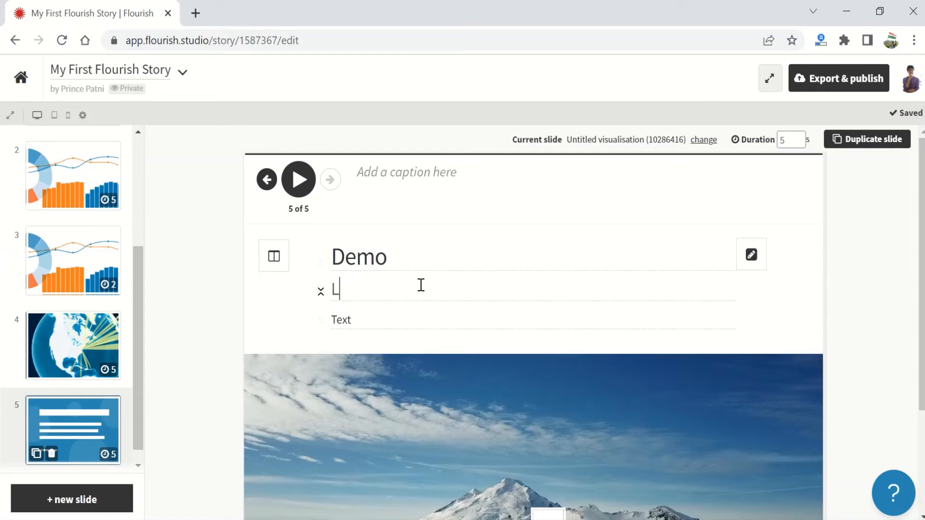
{"action": "type", "text": "earning Fl"}
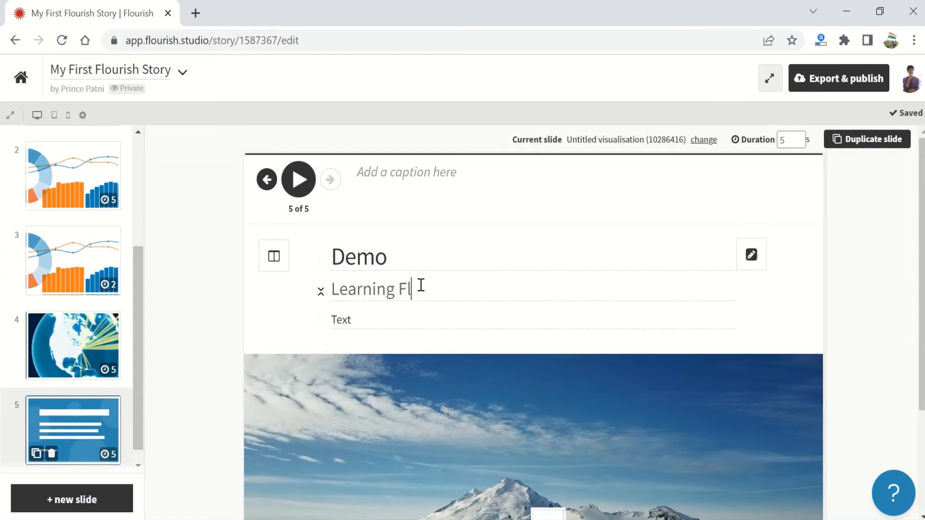
{"action": "type", "text": "ourish"}
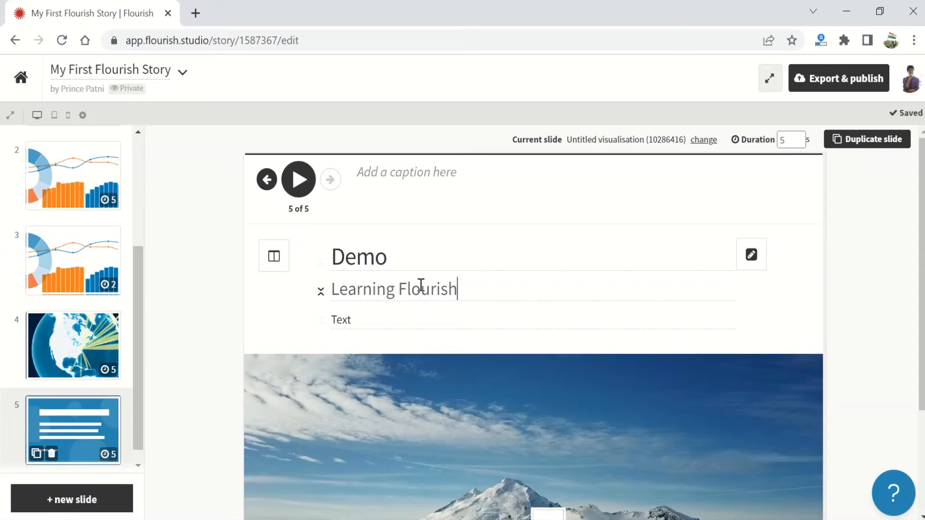
Replace the body text of the basic slide with "Thanks for this lecture, very useful !".
{"action": "left_click", "coordinate": [367, 320]}
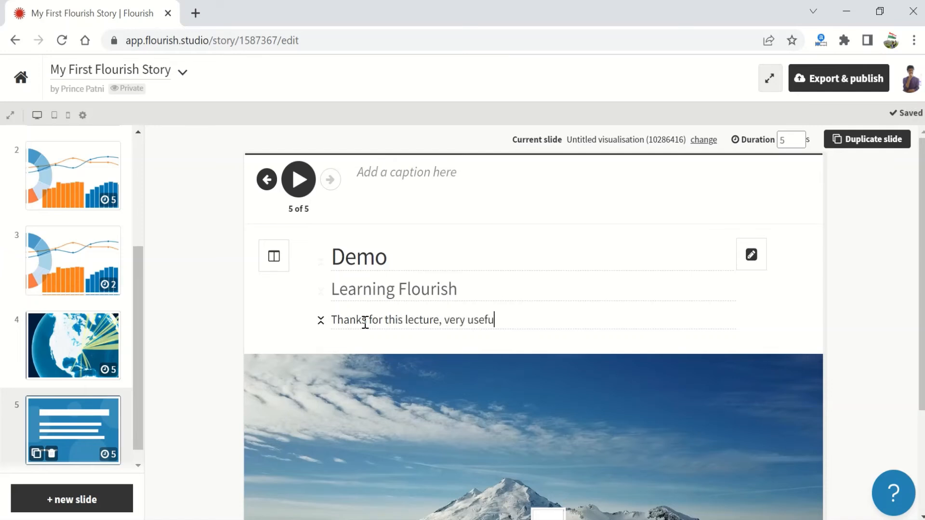
{"action": "type", "text": "!"}
{"action": "left_click", "coordinate": [503, 342]}
{"action": "scroll", "coordinate": [503, 344], "scroll_direction": "down", "scroll_amount": 3}
{"action": "scroll", "coordinate": [503, 346], "scroll_direction": "up", "scroll_amount": 3}
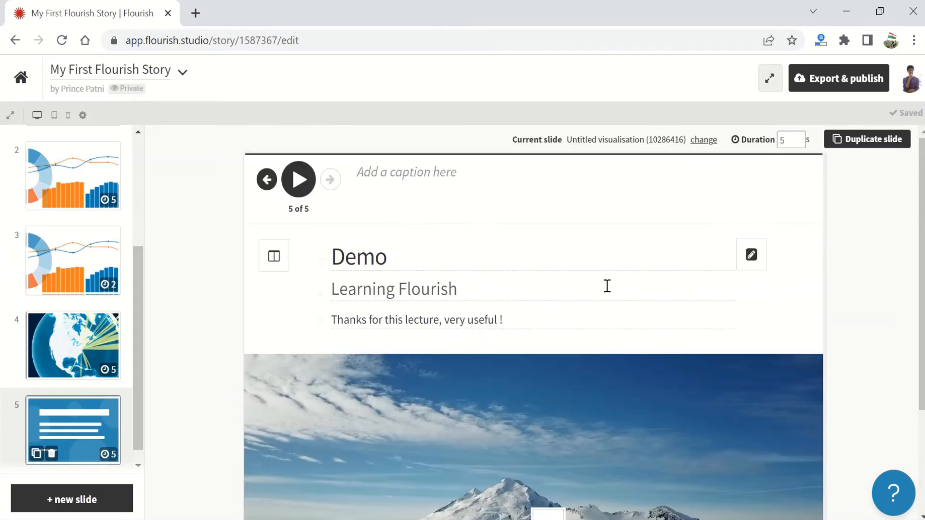
Centre-align the text on the basic slide.
{"action": "left_click", "coordinate": [752, 255]}
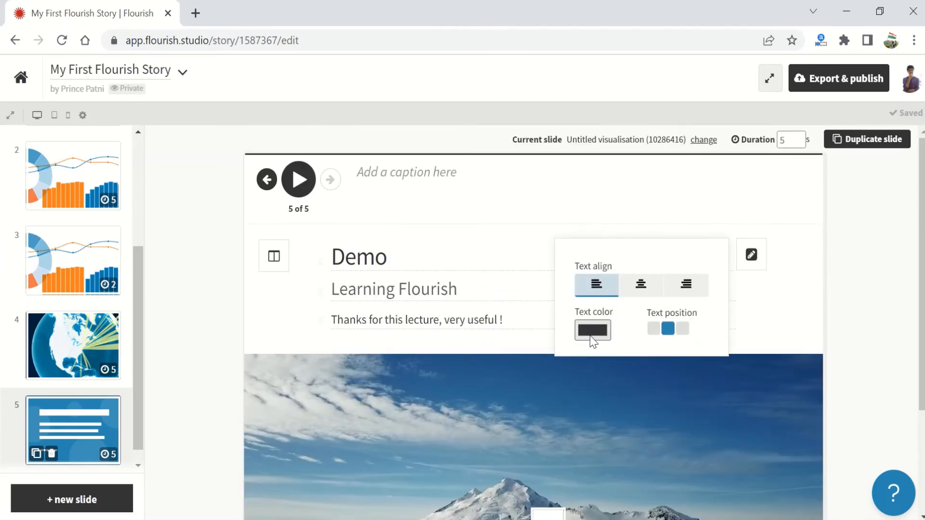
{"action": "left_click", "coordinate": [641, 294]}
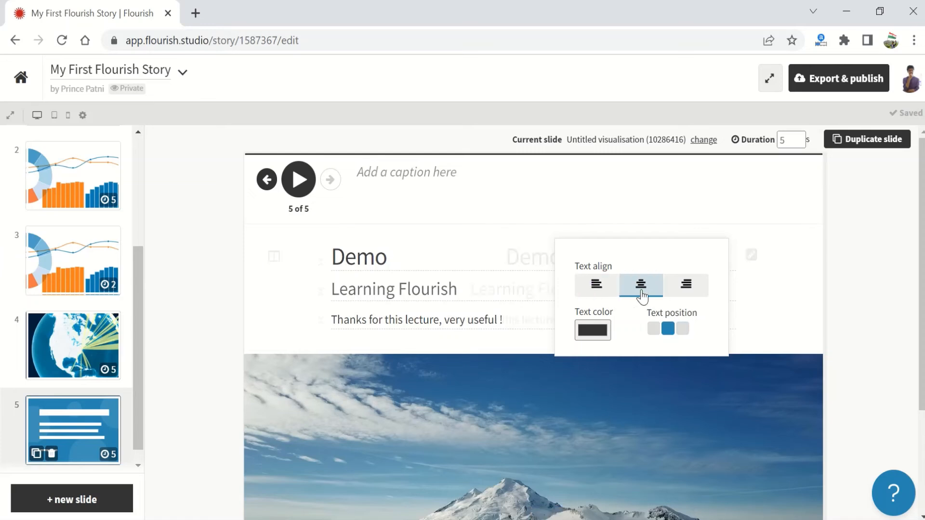
Try a pink hue for the basic slide's text colour.
{"action": "left_click", "coordinate": [593, 330]}
{"action": "left_click_drag", "start_coordinate": [640, 250], "coordinate": [649, 251]}
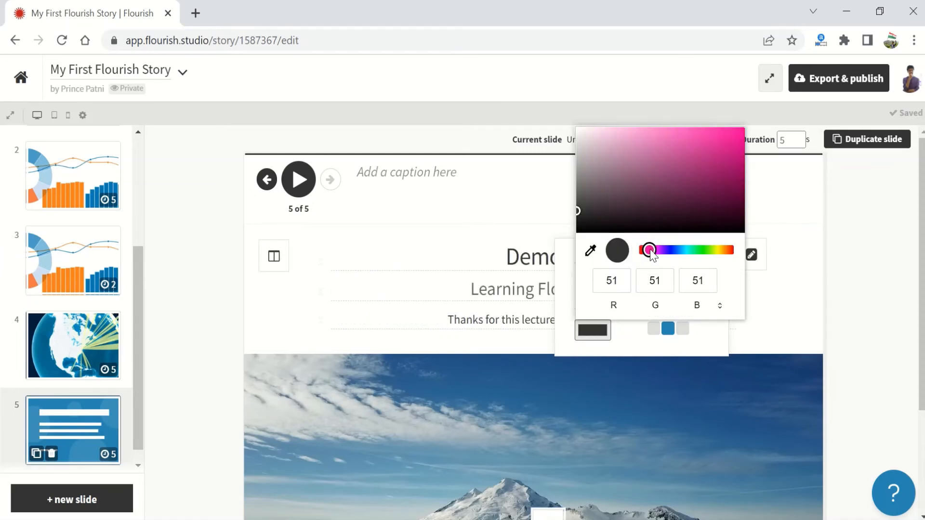
{"action": "left_click", "coordinate": [787, 271]}
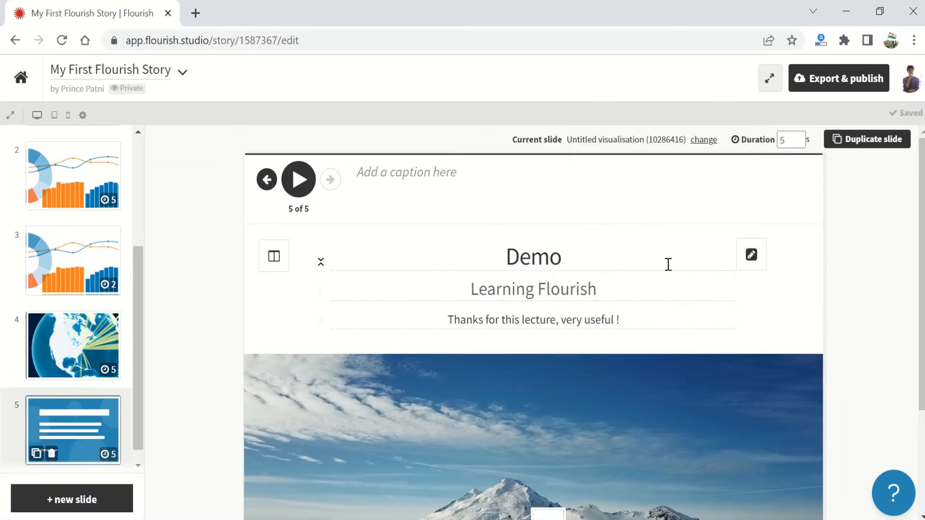
Try hiding the subtitle line on the basic slide and show it again.
{"action": "scroll", "coordinate": [632, 291], "scroll_direction": "down", "scroll_amount": 3}
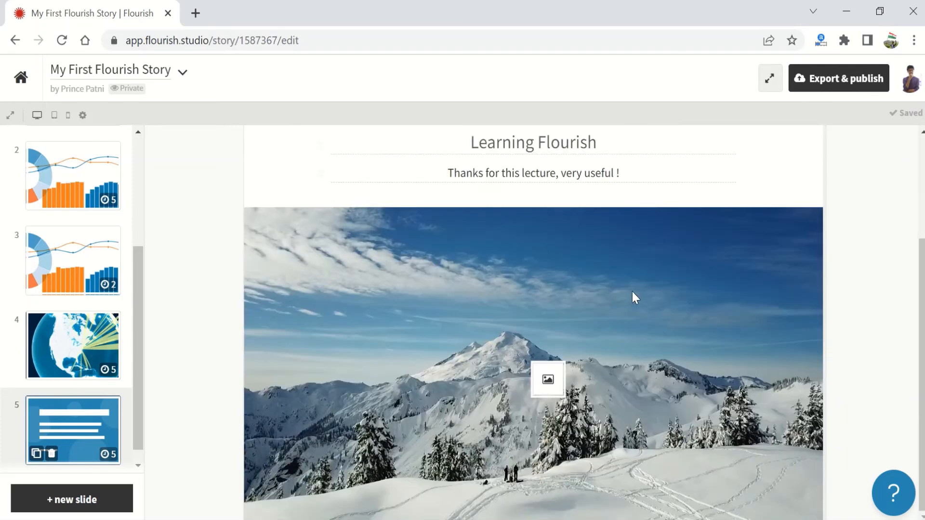
{"action": "scroll", "coordinate": [336, 183], "scroll_direction": "up", "scroll_amount": 3}
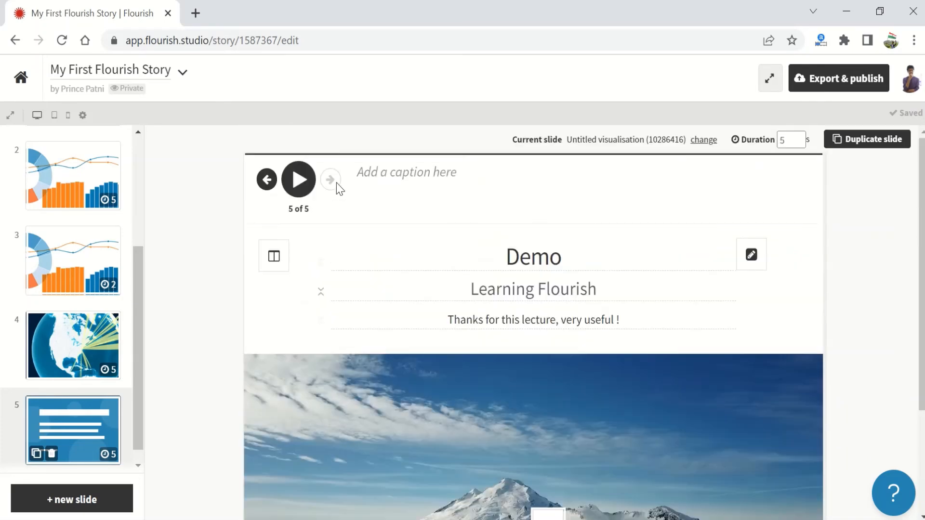
{"action": "left_click", "coordinate": [321, 293]}
{"action": "left_click", "coordinate": [320, 284]}
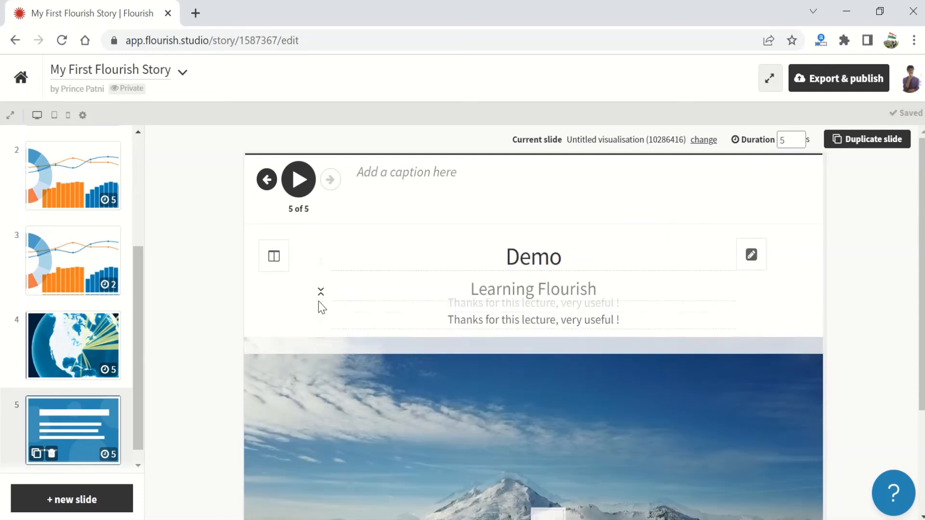
Try hiding the body text line on the basic slide and show it again.
{"action": "left_click", "coordinate": [319, 322]}
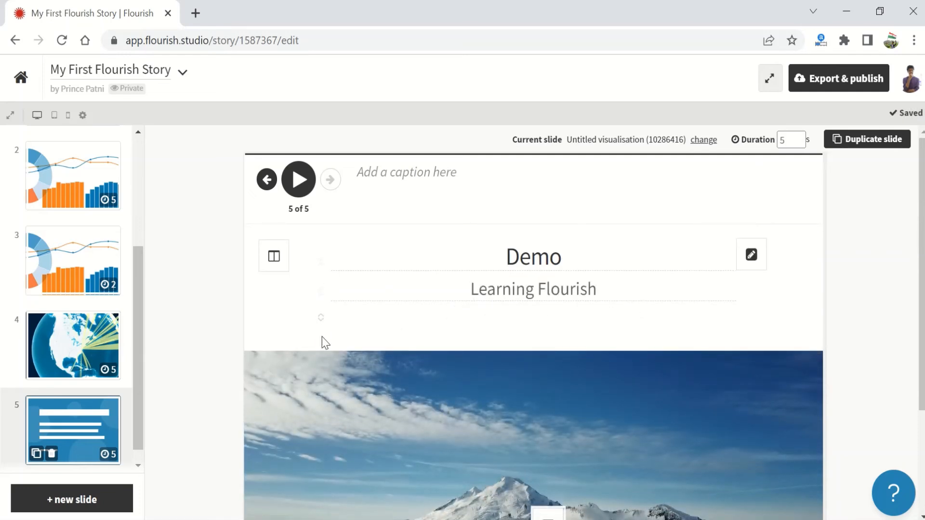
{"action": "left_click", "coordinate": [320, 322]}
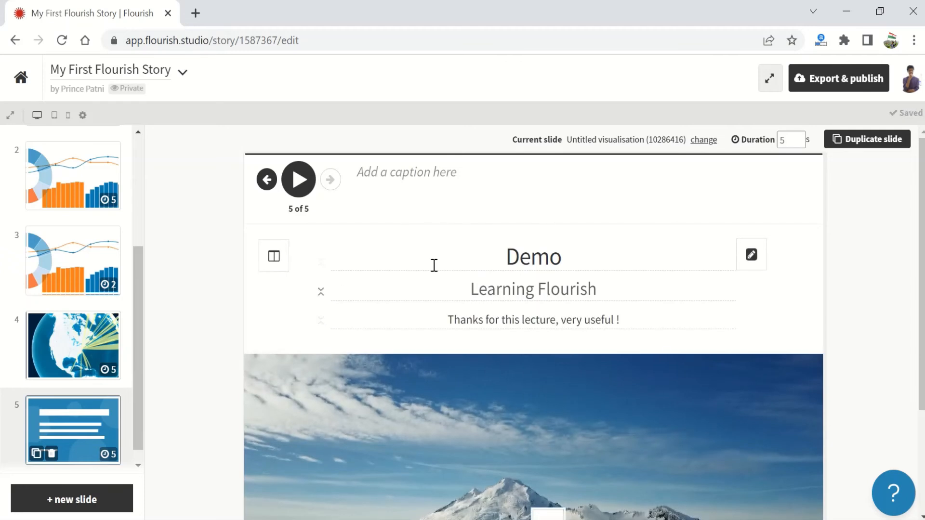
Try the slide layouts with text below, beside and over the image, and return to the text-above-image layout.
{"action": "left_click", "coordinate": [278, 259]}
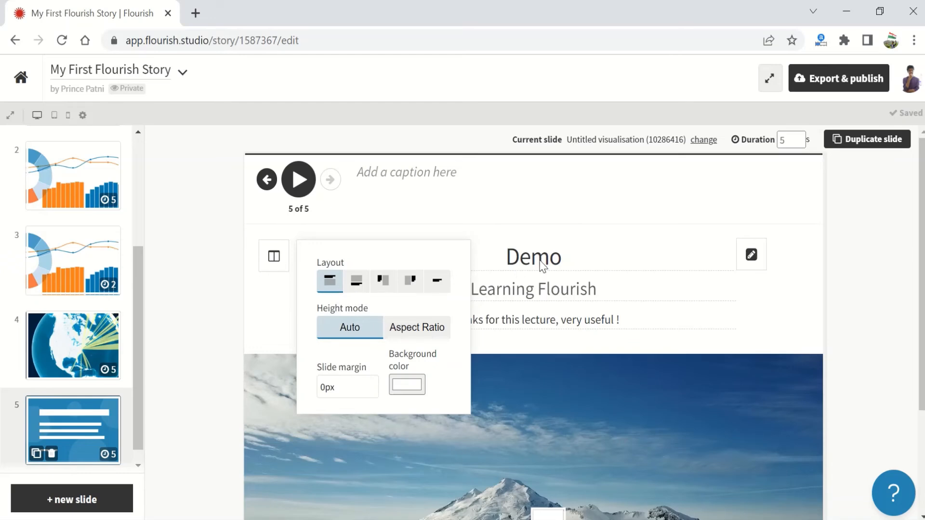
{"action": "left_click", "coordinate": [357, 289]}
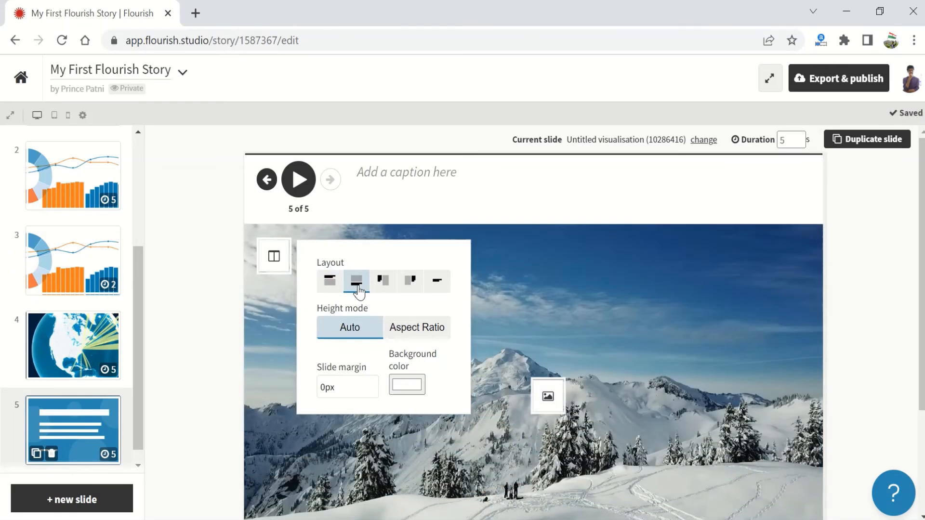
{"action": "left_click", "coordinate": [384, 289]}
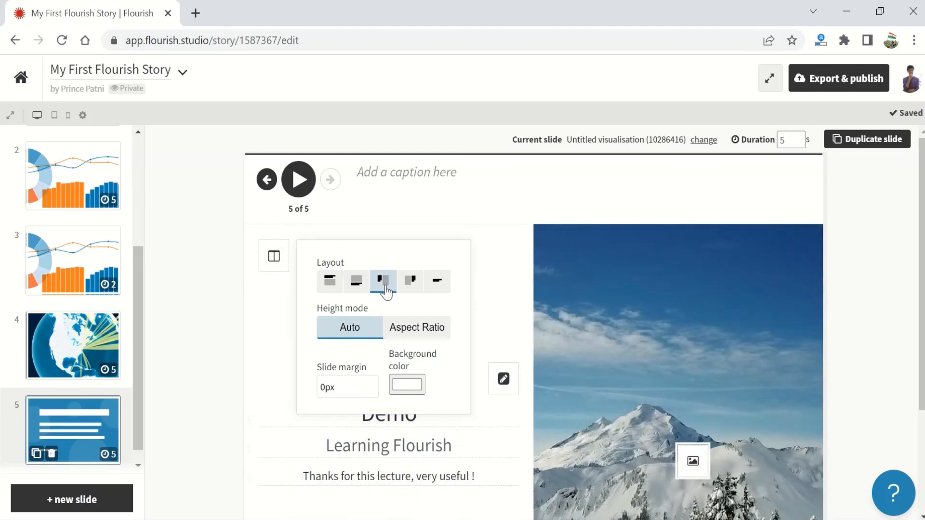
{"action": "left_click", "coordinate": [439, 288]}
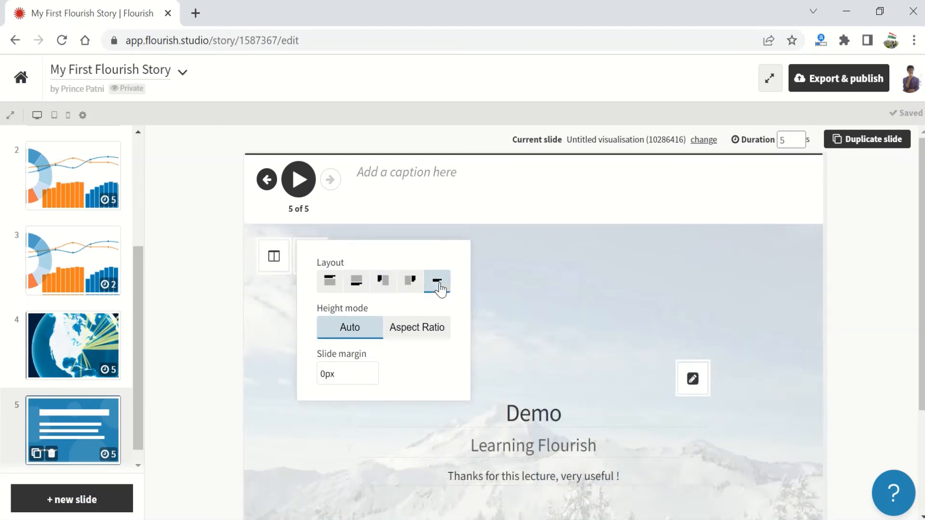
{"action": "scroll", "coordinate": [625, 333], "scroll_direction": "down", "scroll_amount": 3}
{"action": "scroll", "coordinate": [627, 334], "scroll_direction": "up", "scroll_amount": 2}
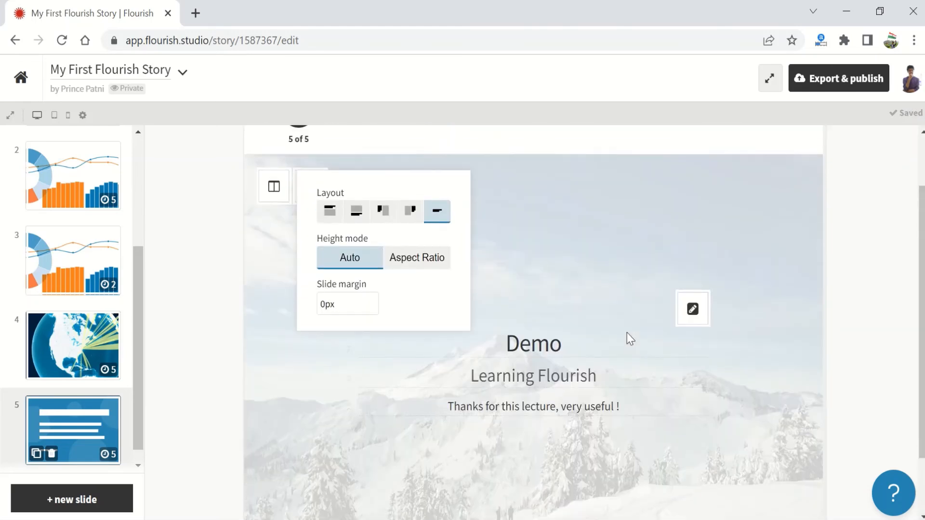
{"action": "left_click", "coordinate": [337, 219]}
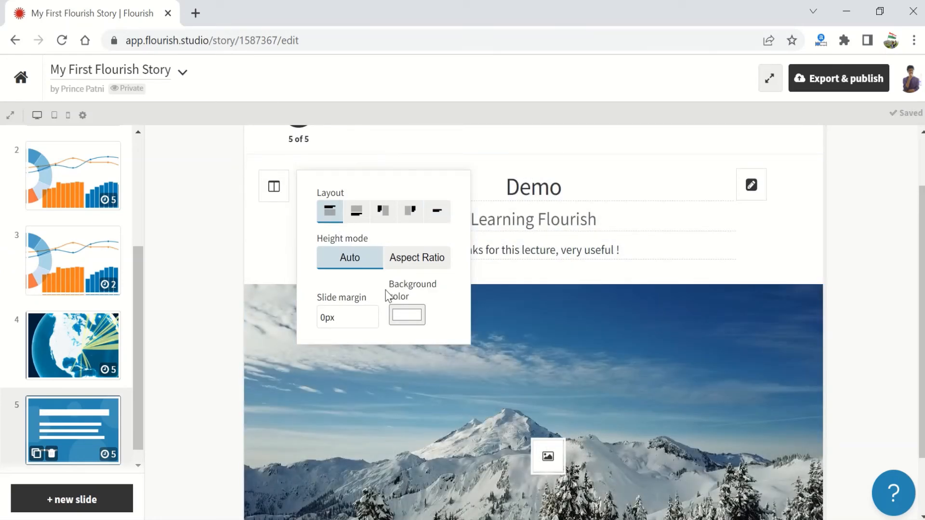
Set the basic slide's background colour to red with RGB 203, 82, 82.
{"action": "left_click", "coordinate": [407, 315]}
{"action": "left_click", "coordinate": [490, 347]}
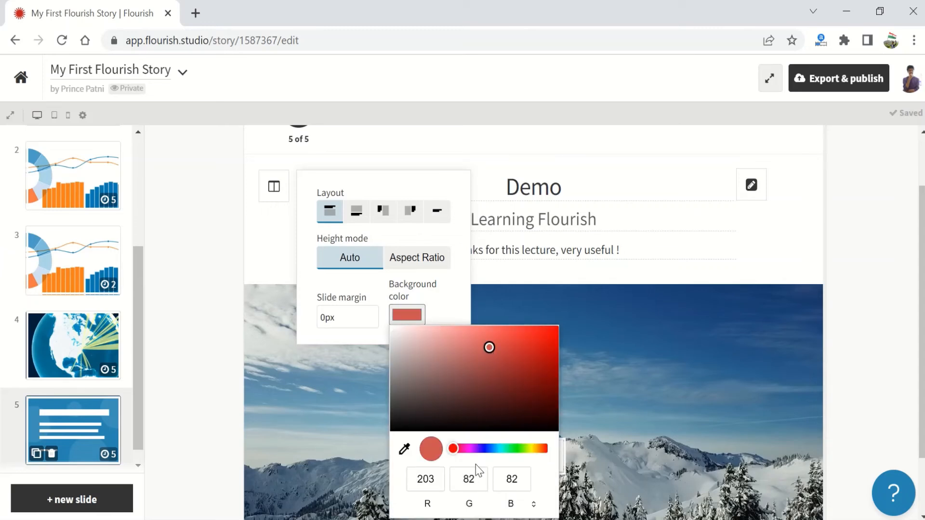
{"action": "left_click", "coordinate": [449, 297]}
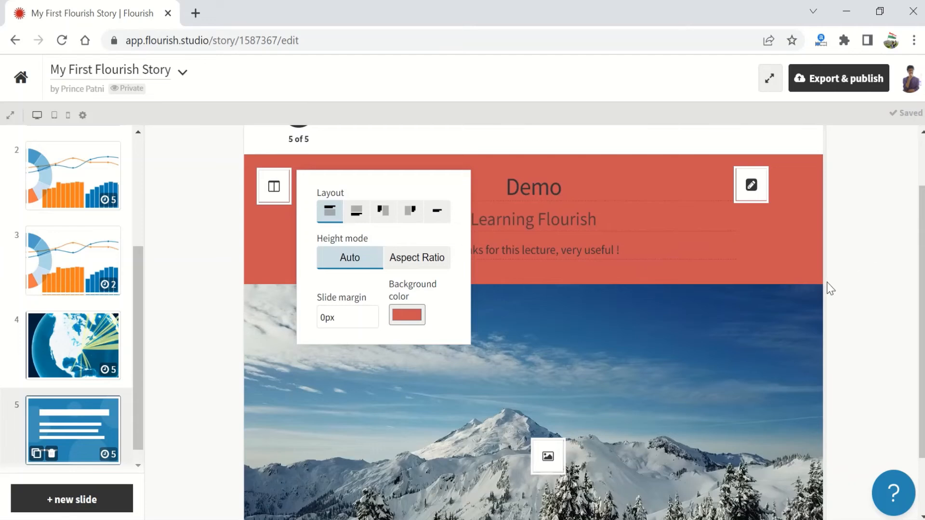
Try video as the basic slide's media type, switching its video controls on and off, and return to the image.
{"action": "scroll", "coordinate": [829, 309], "scroll_direction": "down", "scroll_amount": 2}
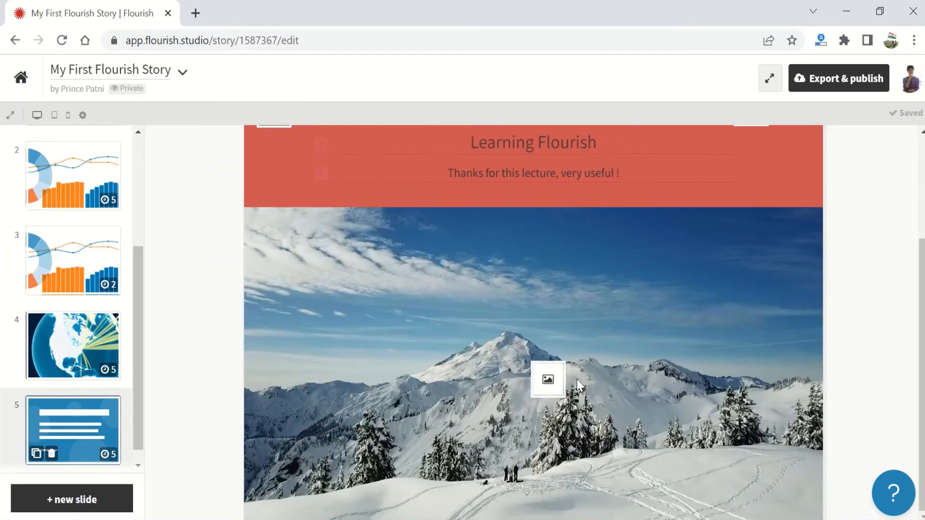
{"action": "left_click", "coordinate": [548, 382]}
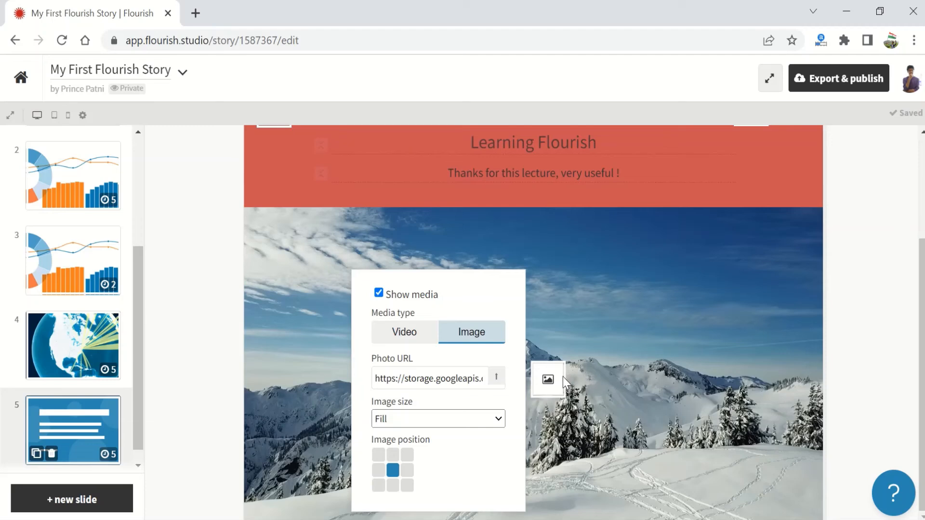
{"action": "left_click", "coordinate": [409, 336]}
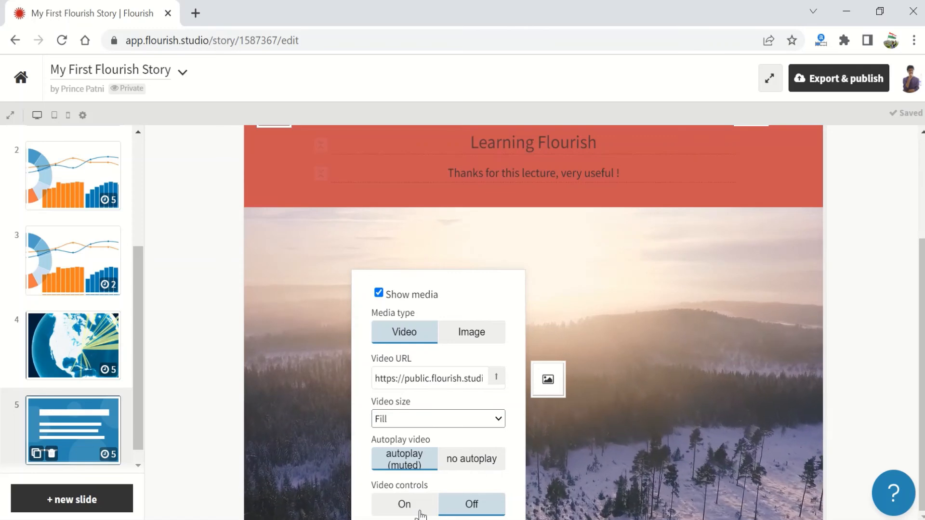
{"action": "left_click", "coordinate": [397, 505]}
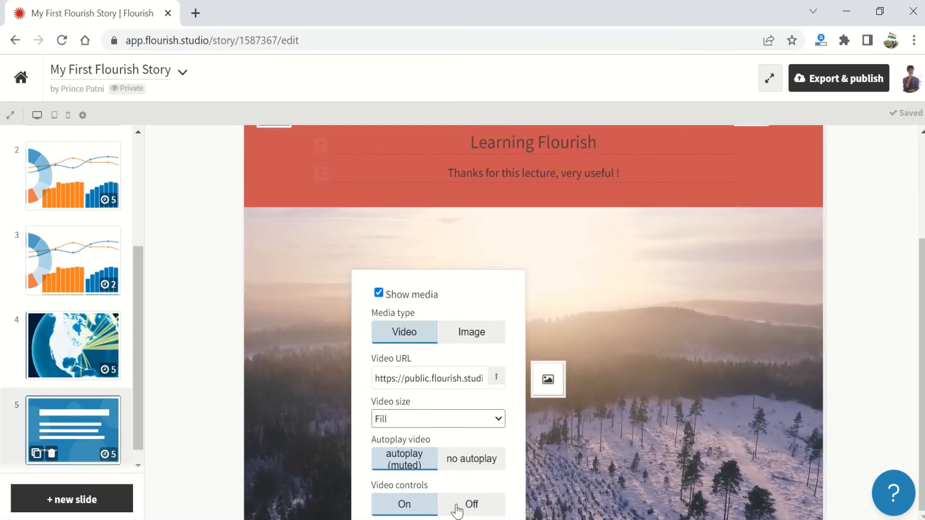
{"action": "left_click", "coordinate": [472, 505]}
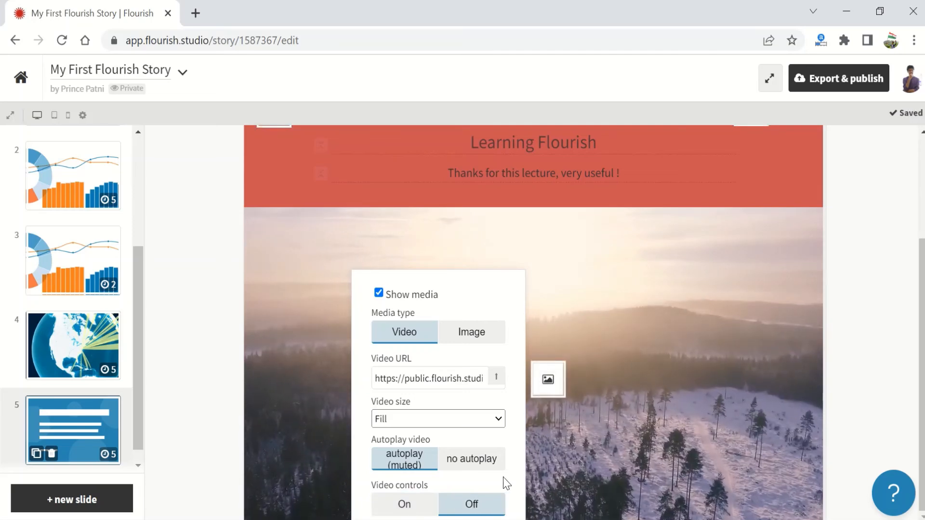
{"action": "left_click", "coordinate": [480, 422]}
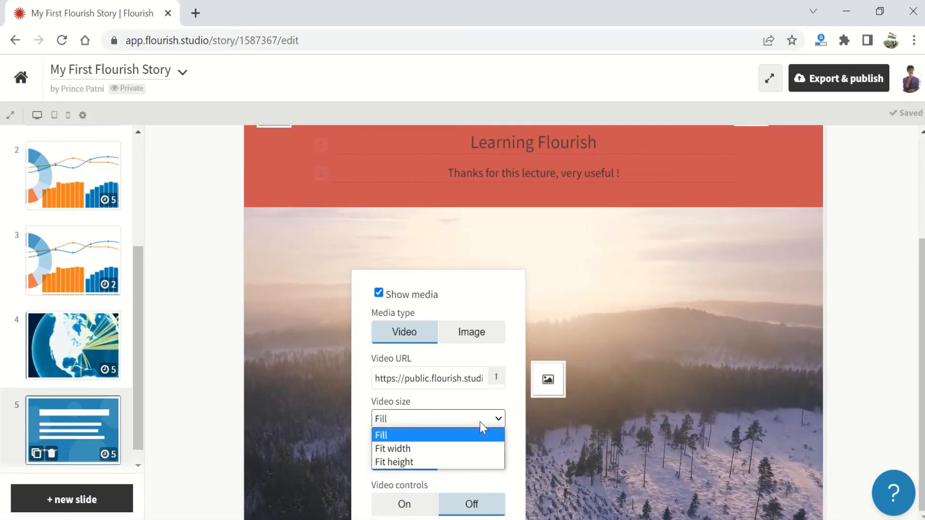
{"action": "left_click", "coordinate": [480, 422]}
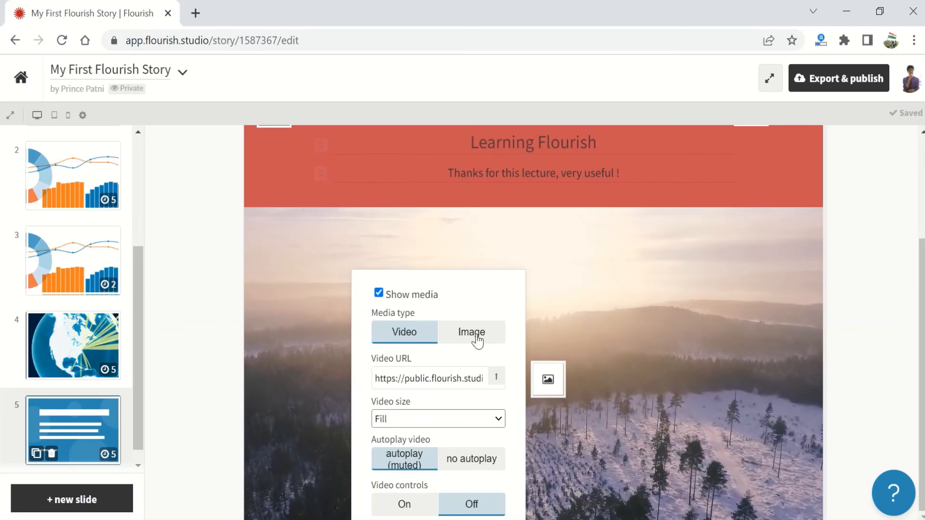
{"action": "left_click", "coordinate": [474, 337]}
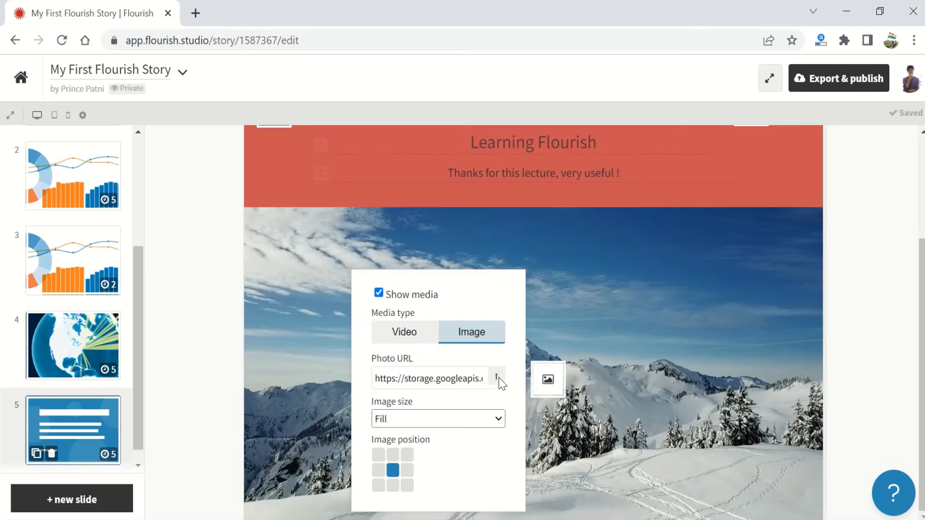
Check the image size options, try top and left image positions, and return the slide's image to the centre.
{"action": "left_click", "coordinate": [496, 419]}
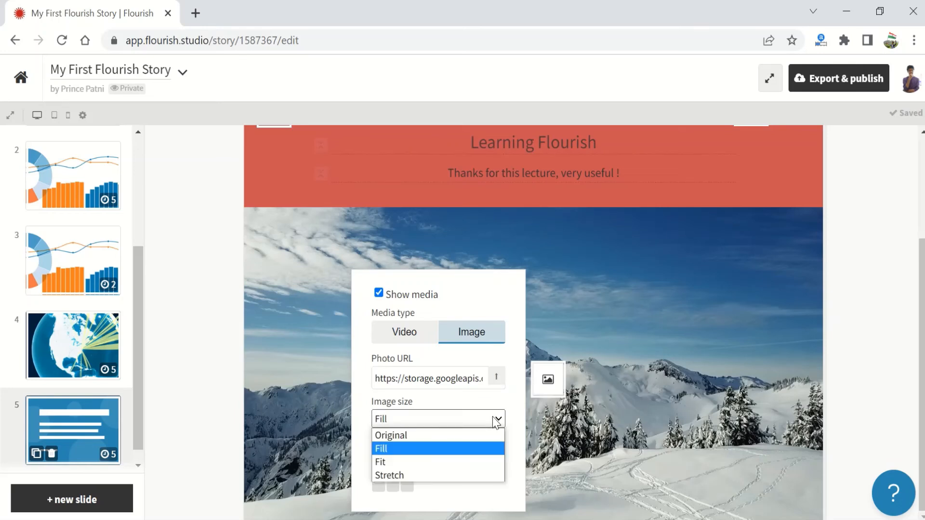
{"action": "left_click", "coordinate": [511, 404]}
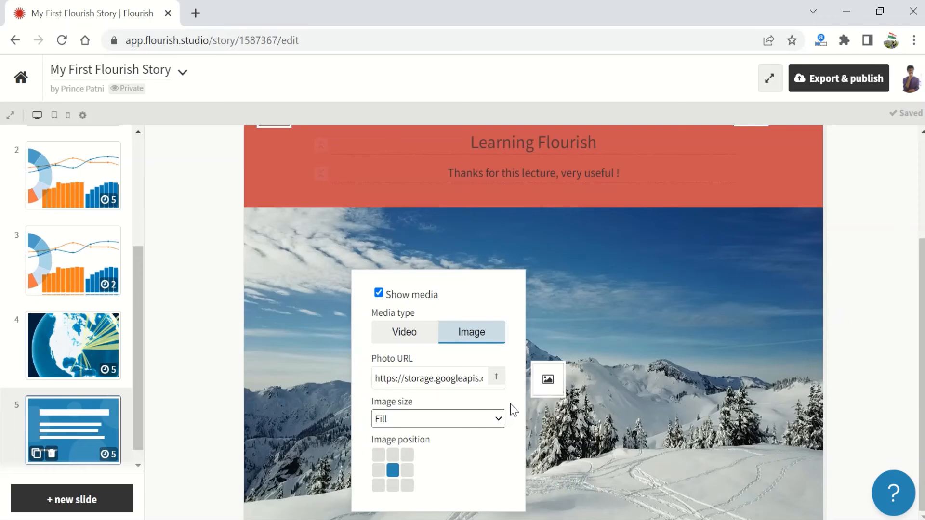
{"action": "left_click", "coordinate": [393, 455]}
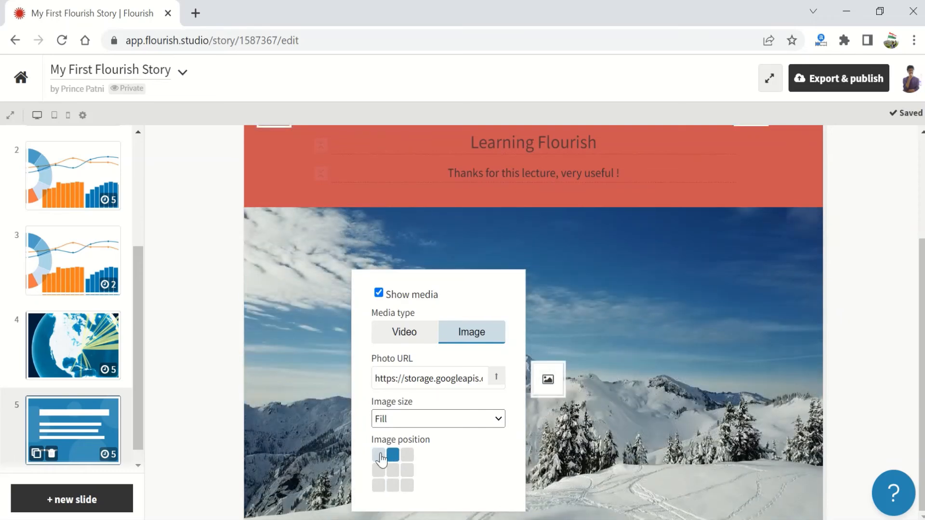
{"action": "left_click", "coordinate": [379, 455]}
{"action": "left_click", "coordinate": [379, 471]}
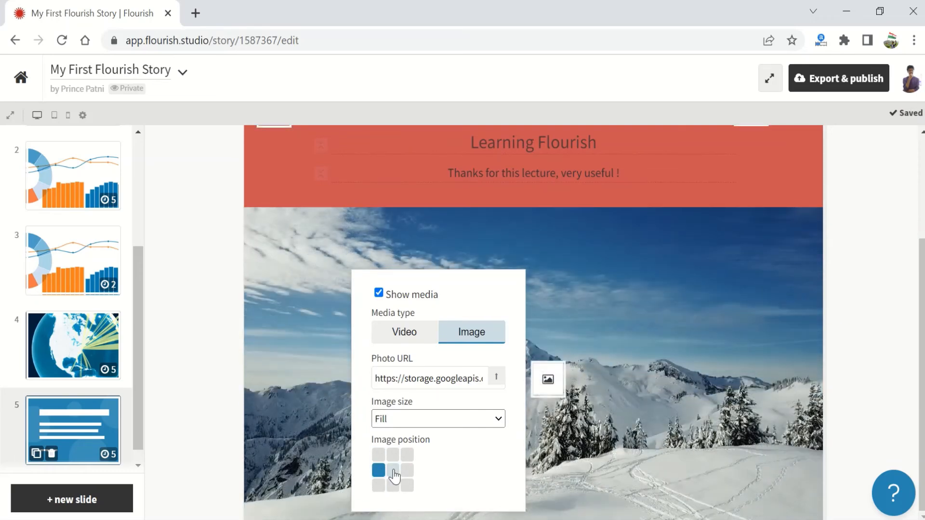
{"action": "left_click", "coordinate": [393, 471]}
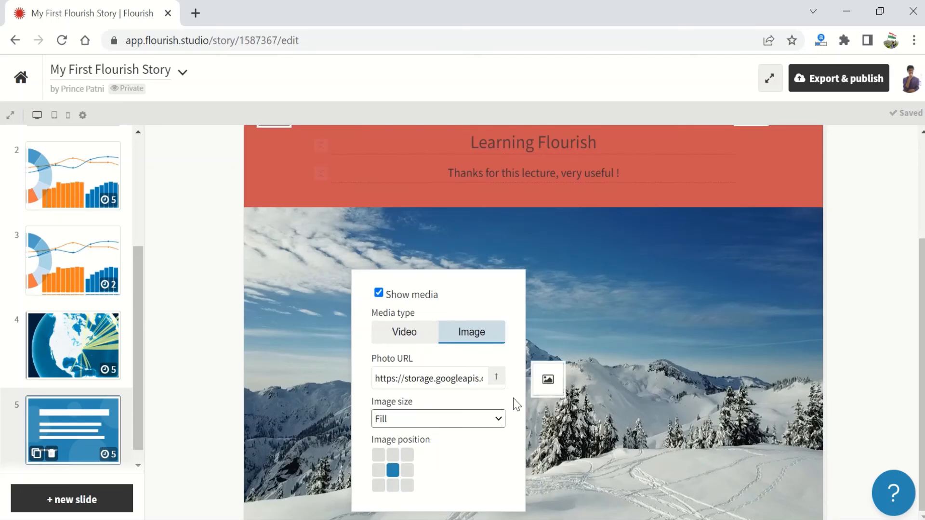
Go back to the first slide of the story, captioned Unit Price.
{"action": "scroll", "coordinate": [725, 343], "scroll_direction": "up", "scroll_amount": 3}
{"action": "scroll", "coordinate": [801, 386], "scroll_direction": "down", "scroll_amount": 3}
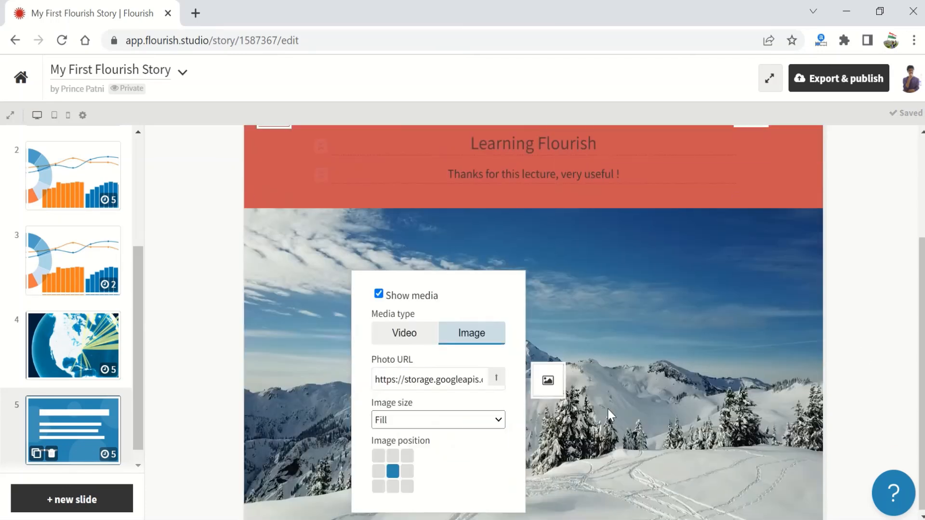
{"action": "scroll", "coordinate": [753, 372], "scroll_direction": "up", "scroll_amount": 3}
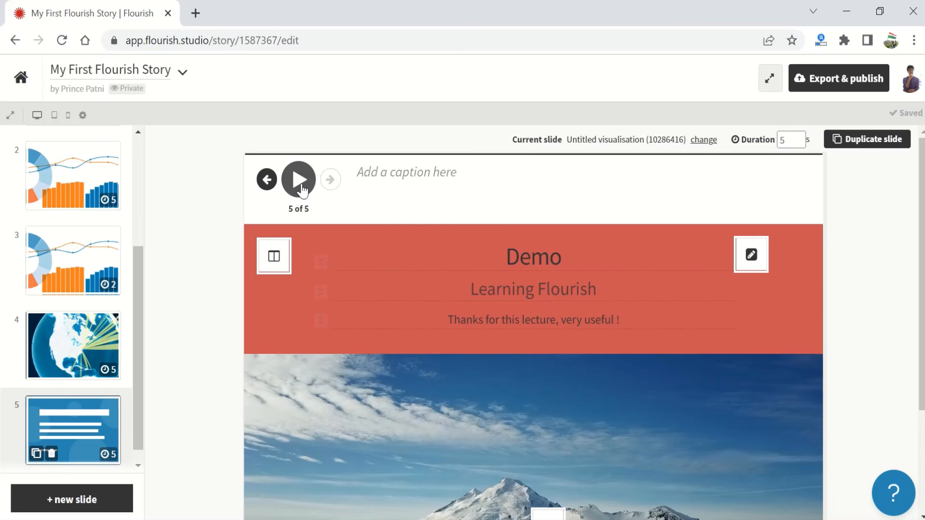
{"action": "left_click_drag", "start_coordinate": [140, 409], "coordinate": [164, 270]}
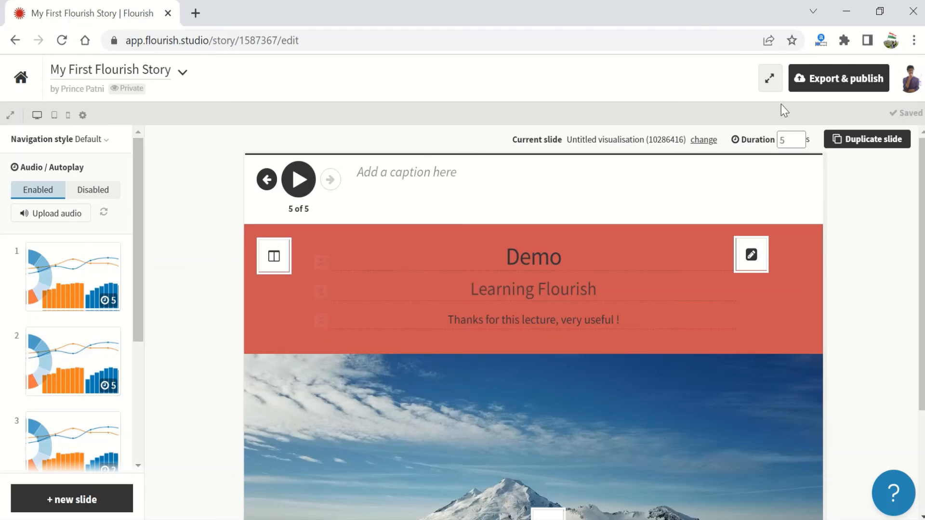
{"action": "left_click", "coordinate": [82, 282]}
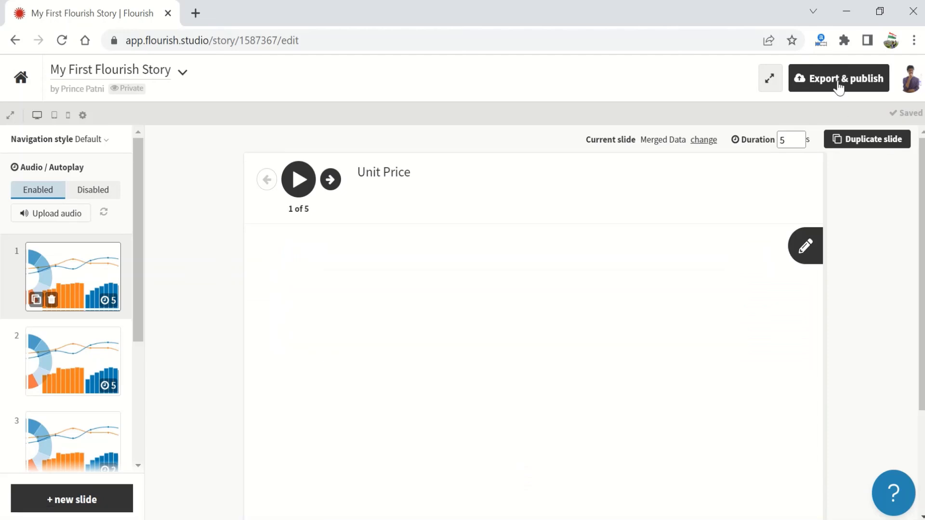
Publish the story to its own page for sharing and embedding.
{"action": "left_click", "coordinate": [839, 83]}
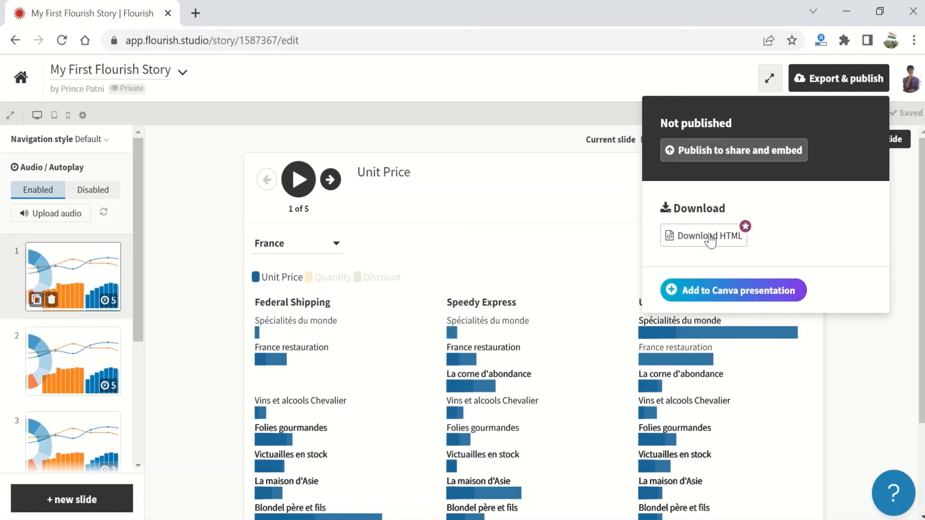
{"action": "left_click", "coordinate": [729, 153]}
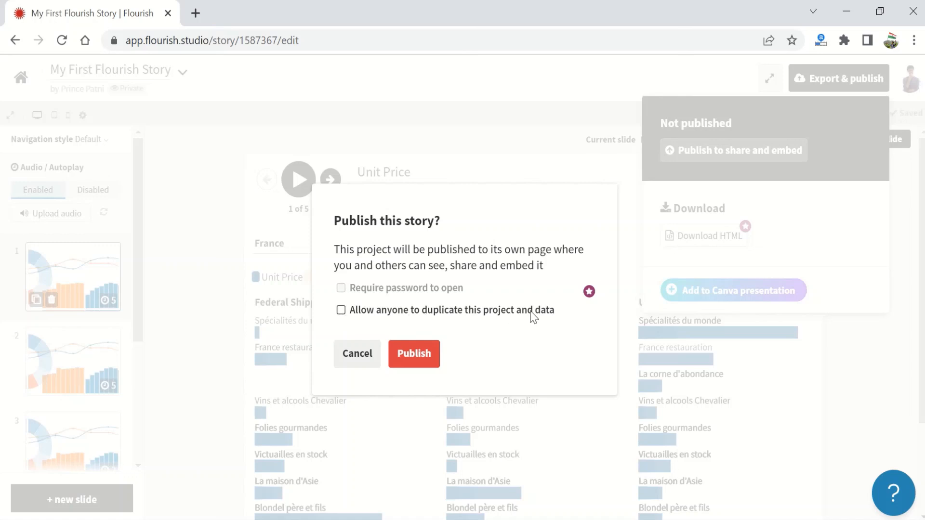
{"action": "left_click", "coordinate": [342, 311]}
{"action": "left_click", "coordinate": [342, 311]}
{"action": "left_click", "coordinate": [422, 362]}
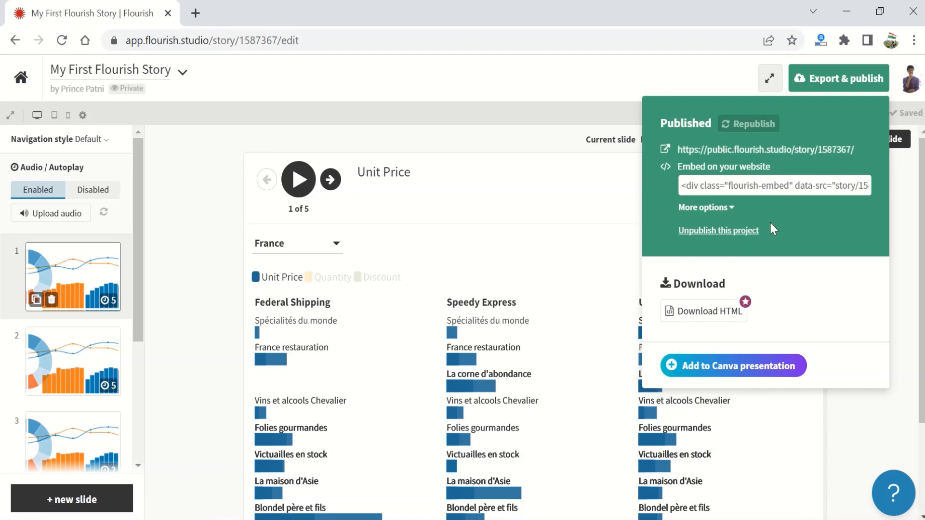
Try to download the published story as HTML, then dismiss the upgrade offer and close the export options.
{"action": "left_click", "coordinate": [706, 312]}
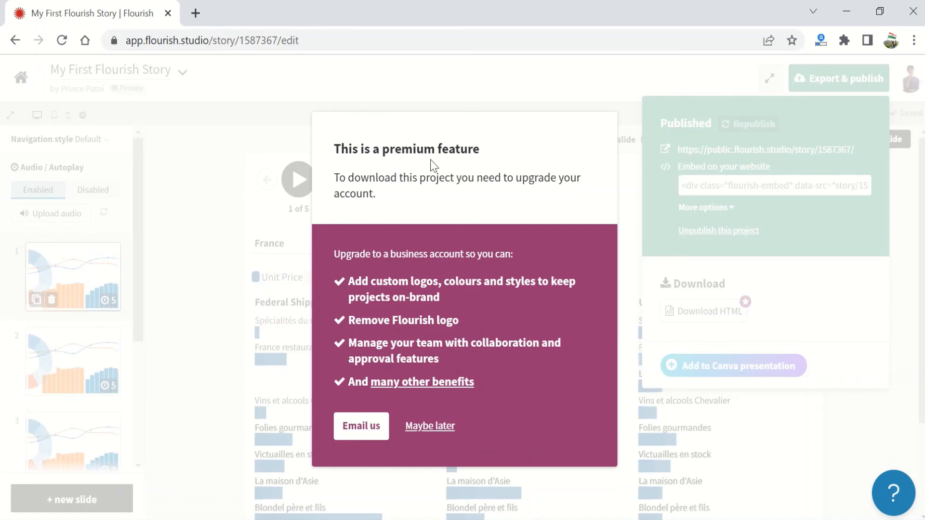
{"action": "left_click", "coordinate": [657, 331]}
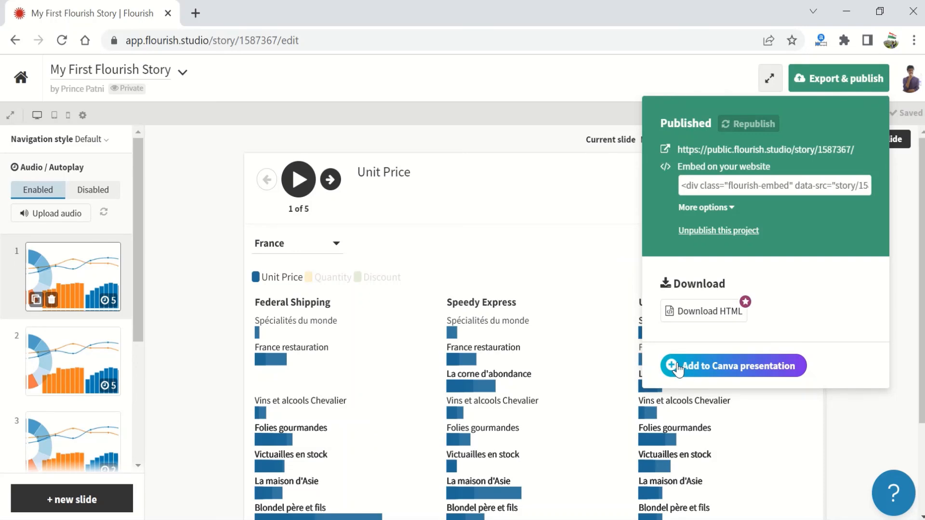
{"action": "left_click", "coordinate": [618, 207]}
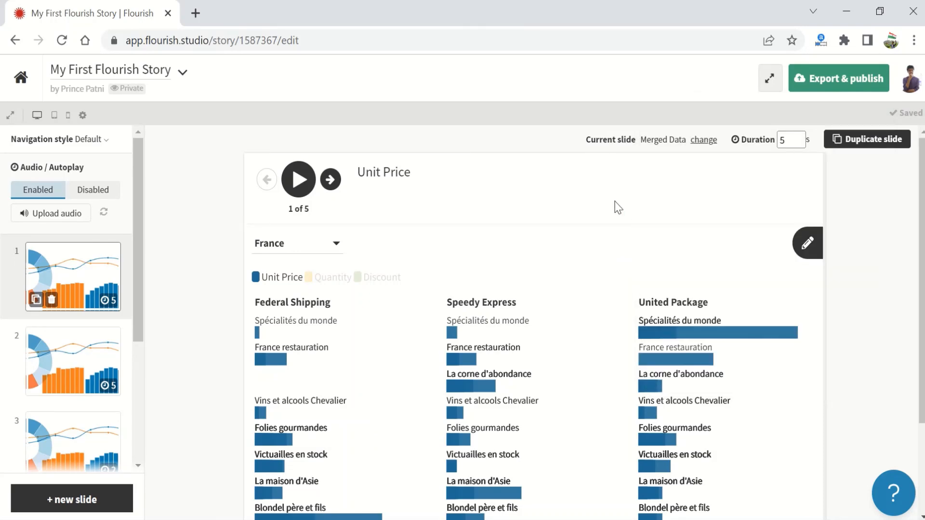
{"action": "scroll", "coordinate": [622, 219], "scroll_direction": "down", "scroll_amount": 3}
{"action": "scroll", "coordinate": [623, 222], "scroll_direction": "up", "scroll_amount": 3}
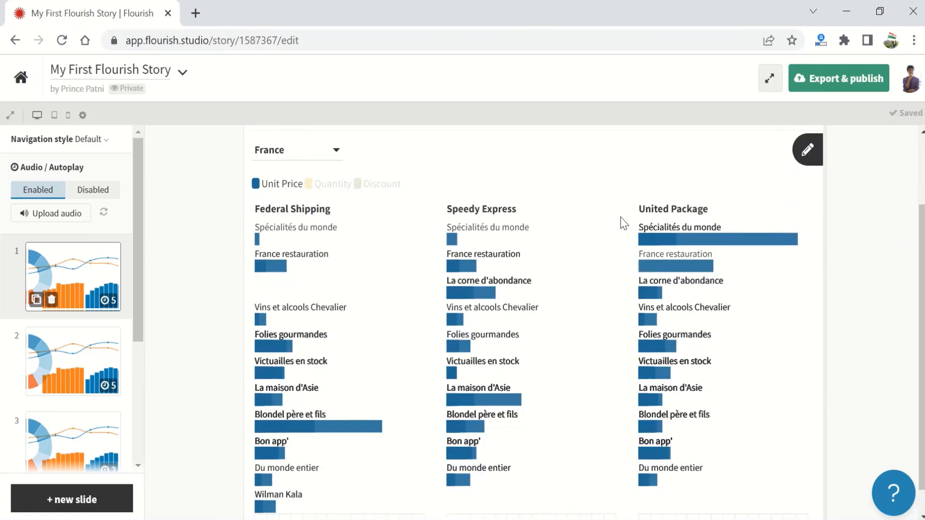